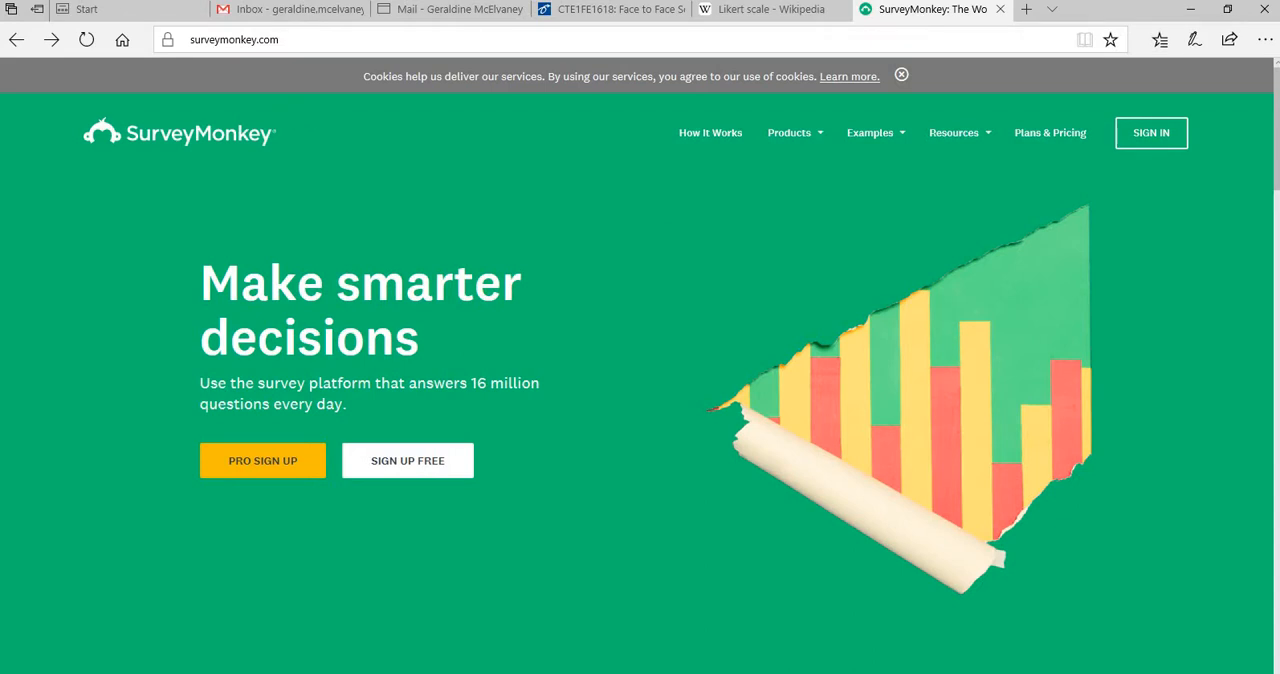
# Sign up for a free SurveyMonkey account, filling in the first name, last name, username, password and contact email
pyautogui.moveTo(130, 9)
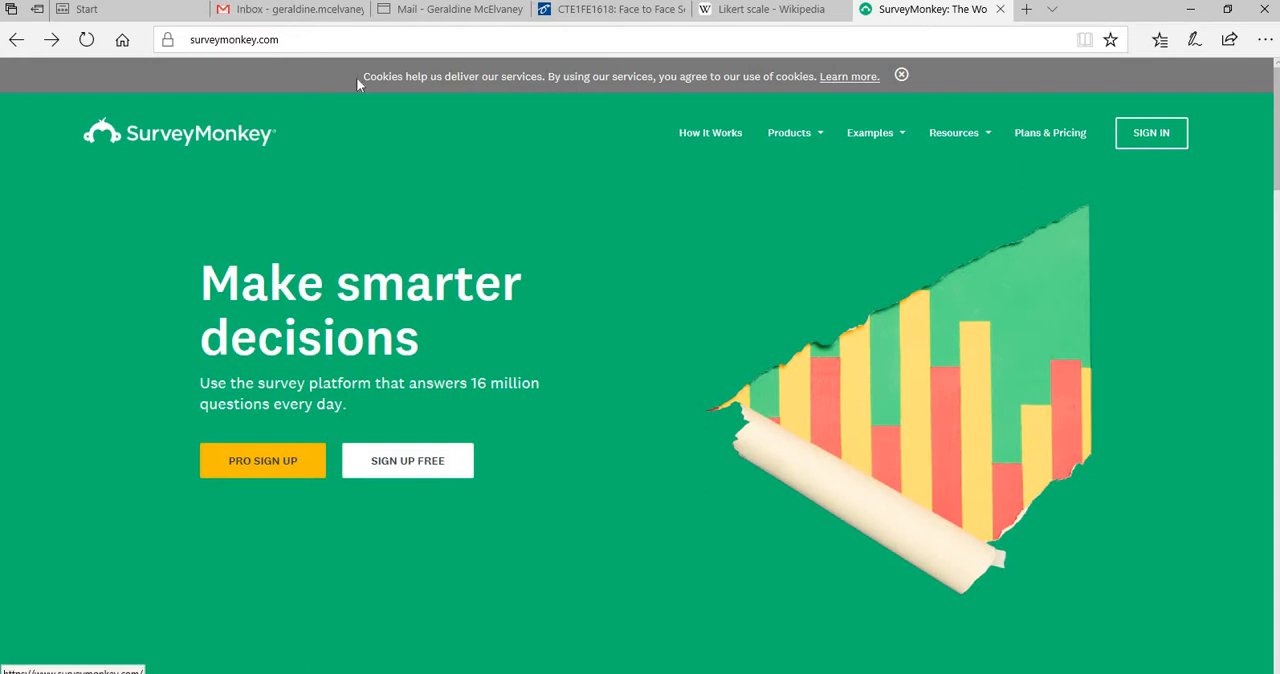
pyautogui.click(414, 467)
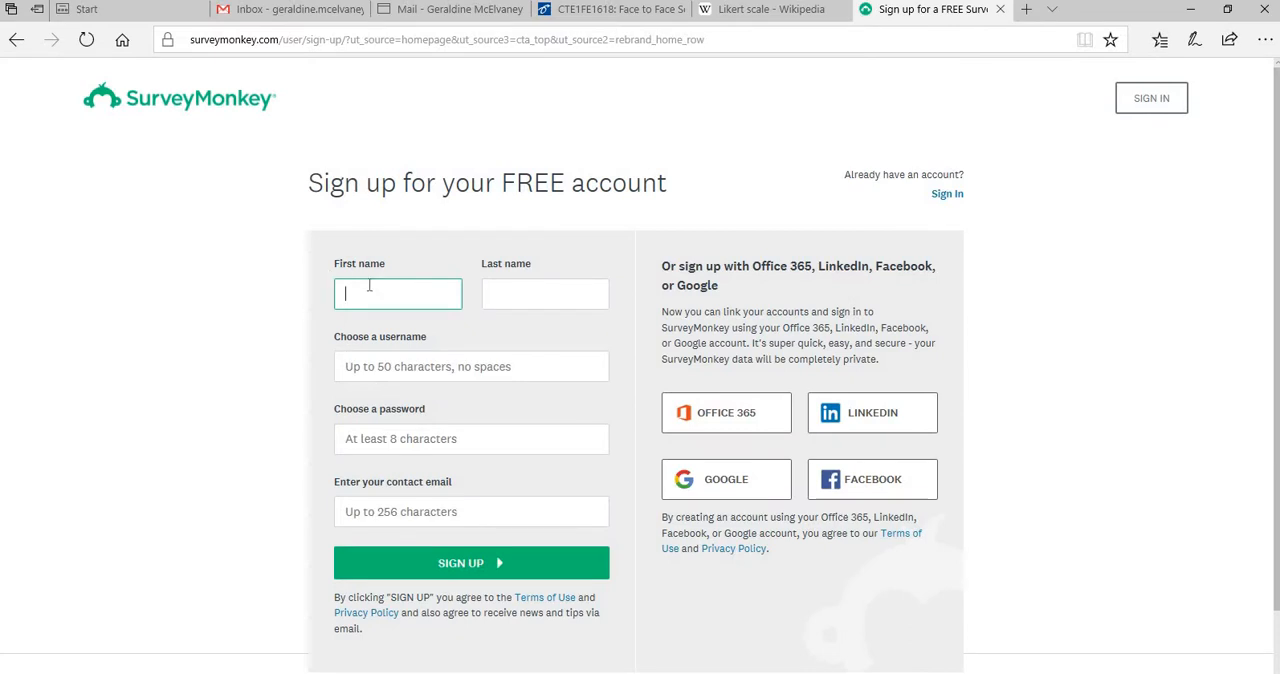
pyautogui.write('Geraldine')
pyautogui.click(502, 292)
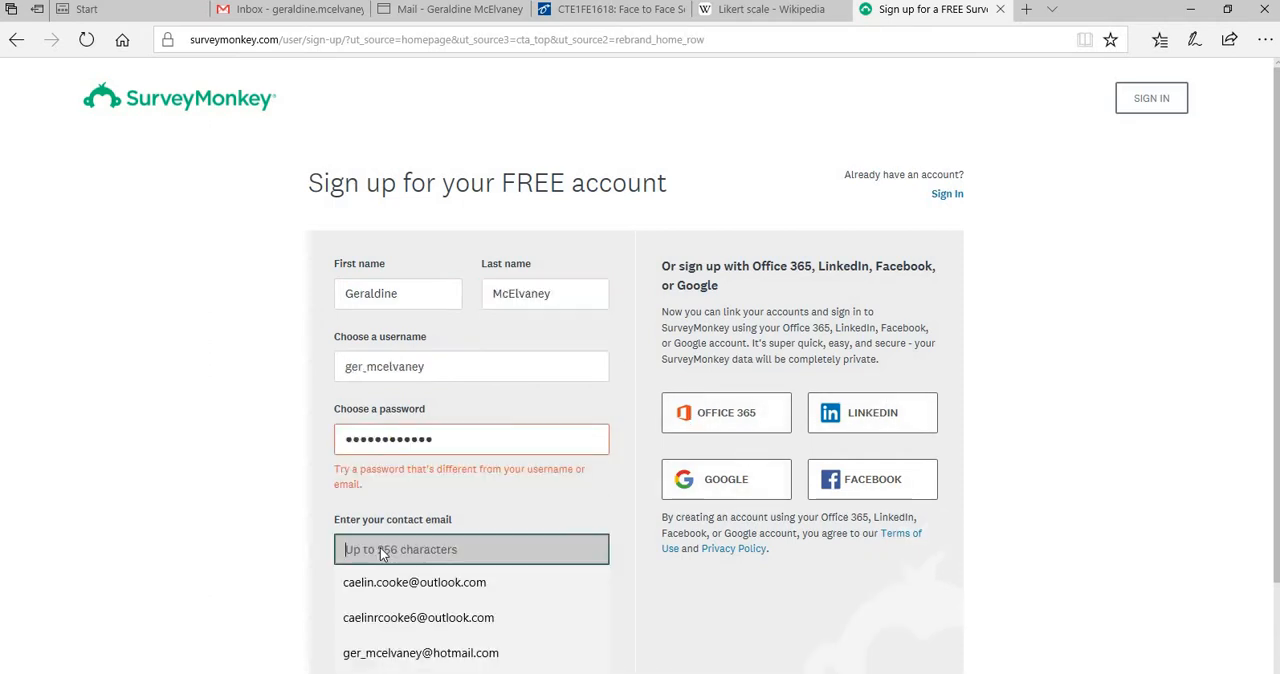
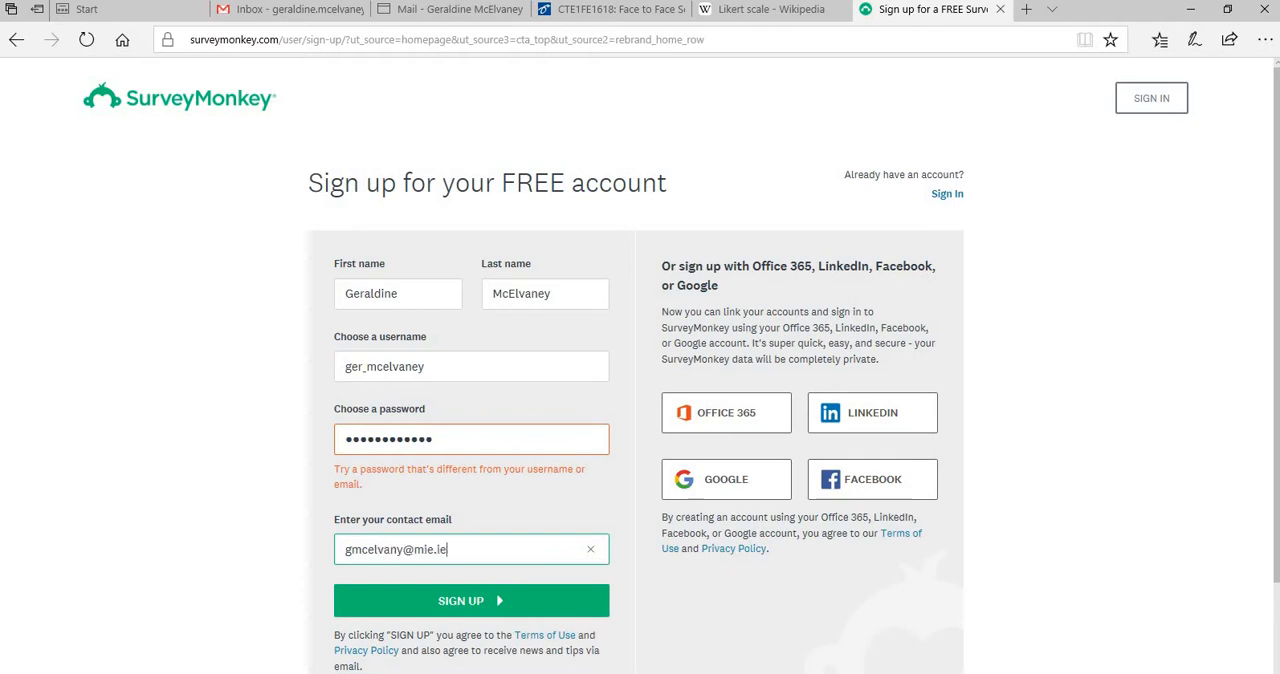
pyautogui.click(473, 605)
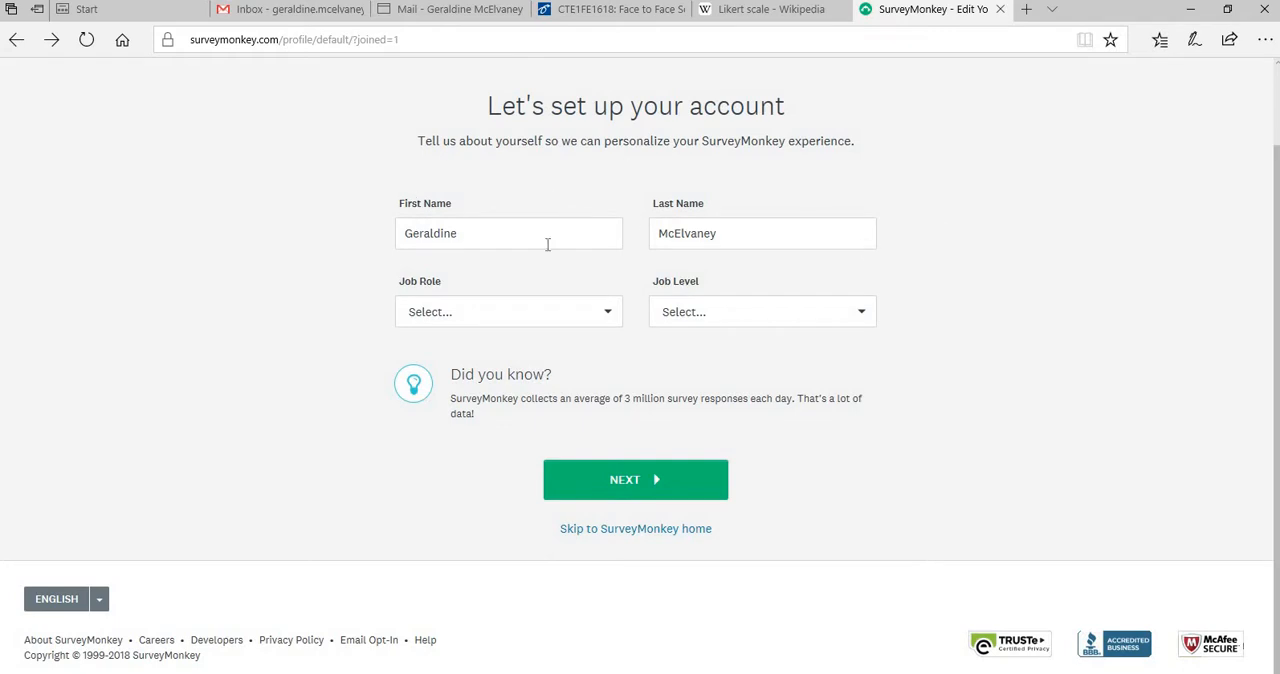
# Skip the account profile setup and start creating a new survey
pyautogui.click(652, 529)
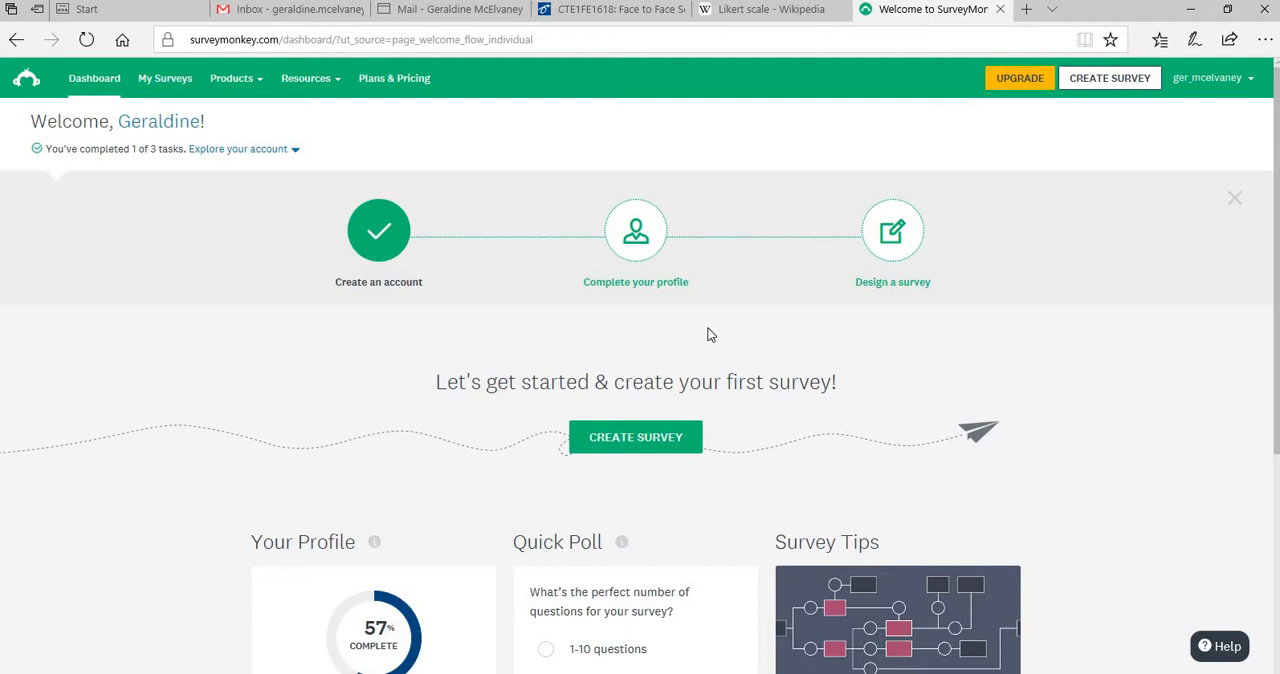
pyautogui.scroll(-2, 708, 335)
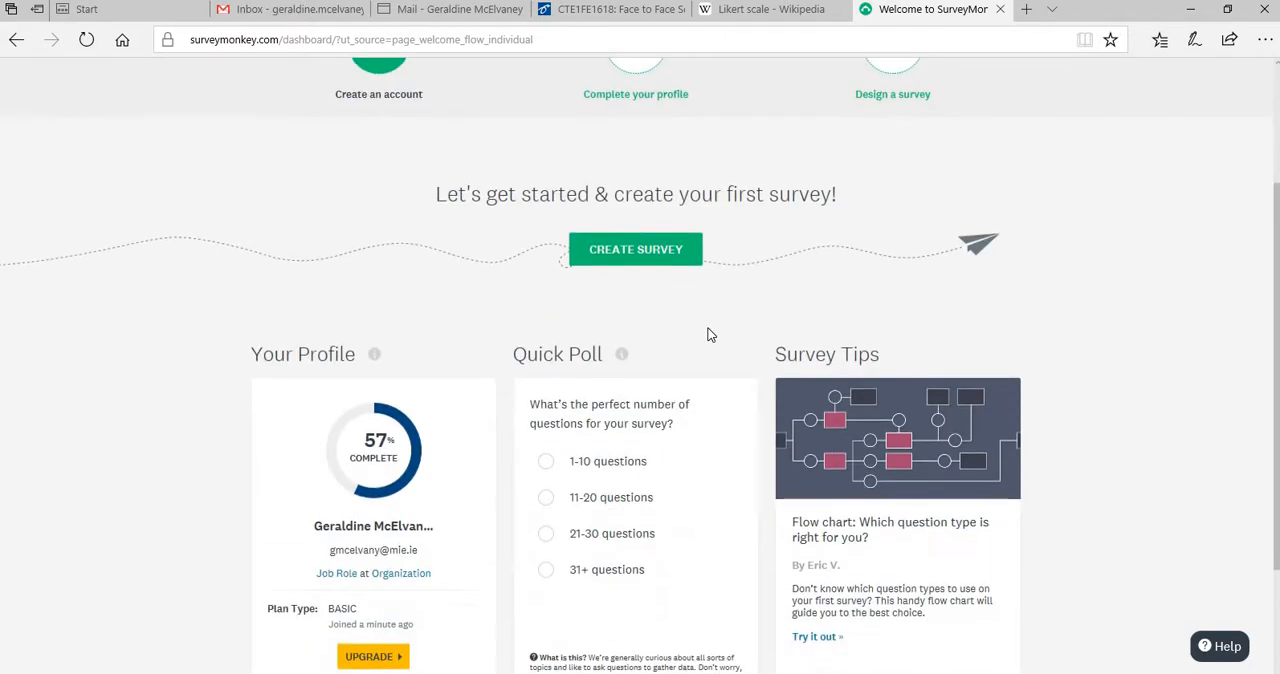
pyautogui.click(646, 256)
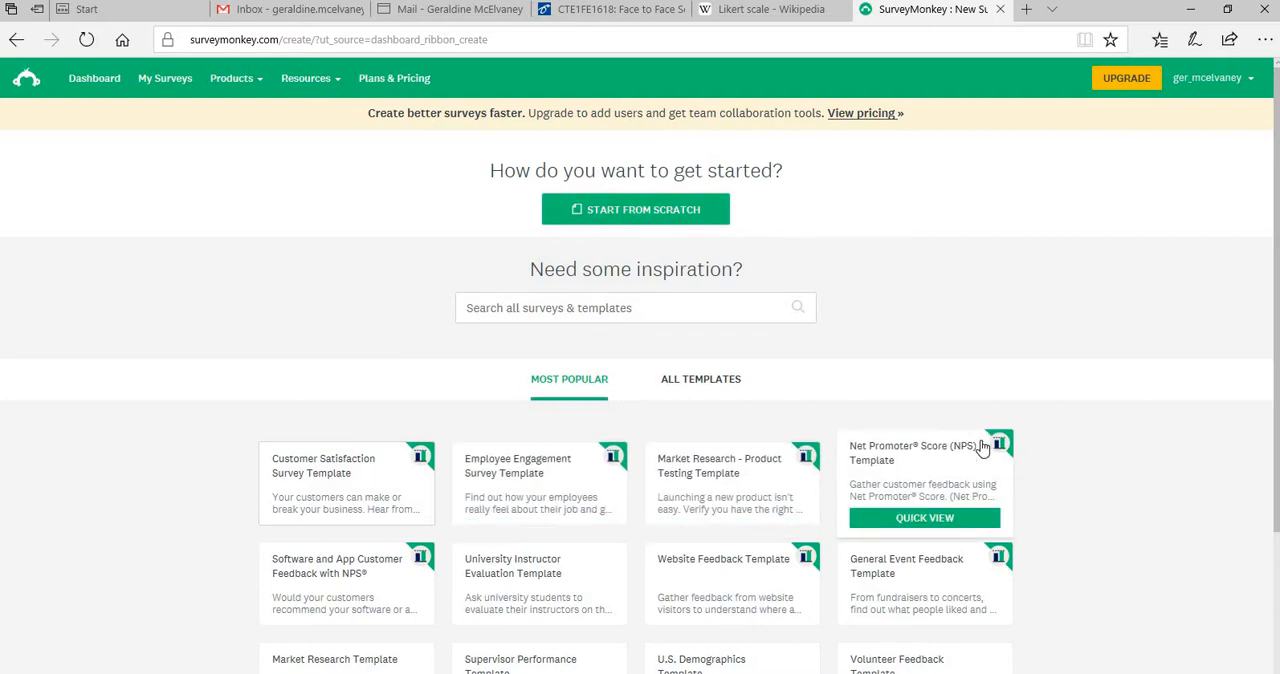
# Review the questions of the Customer Satisfaction Survey Template and use it for the new survey
pyautogui.scroll(-2, 983, 449)
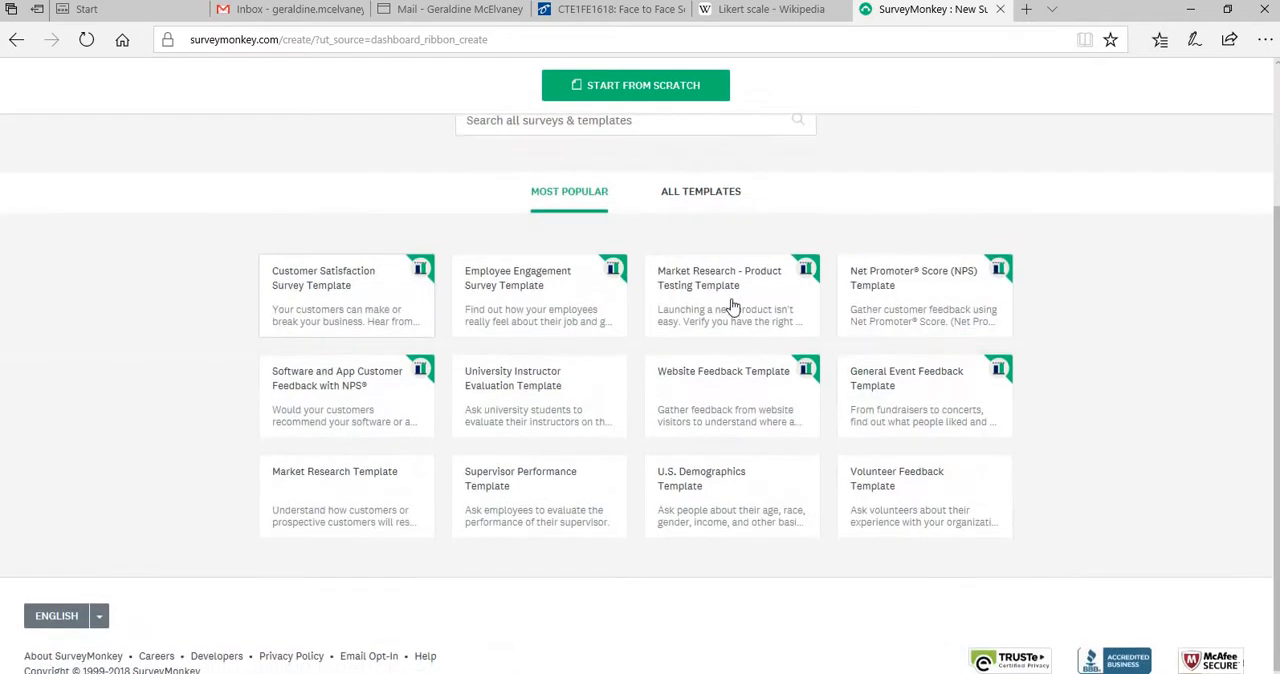
pyautogui.click(341, 311)
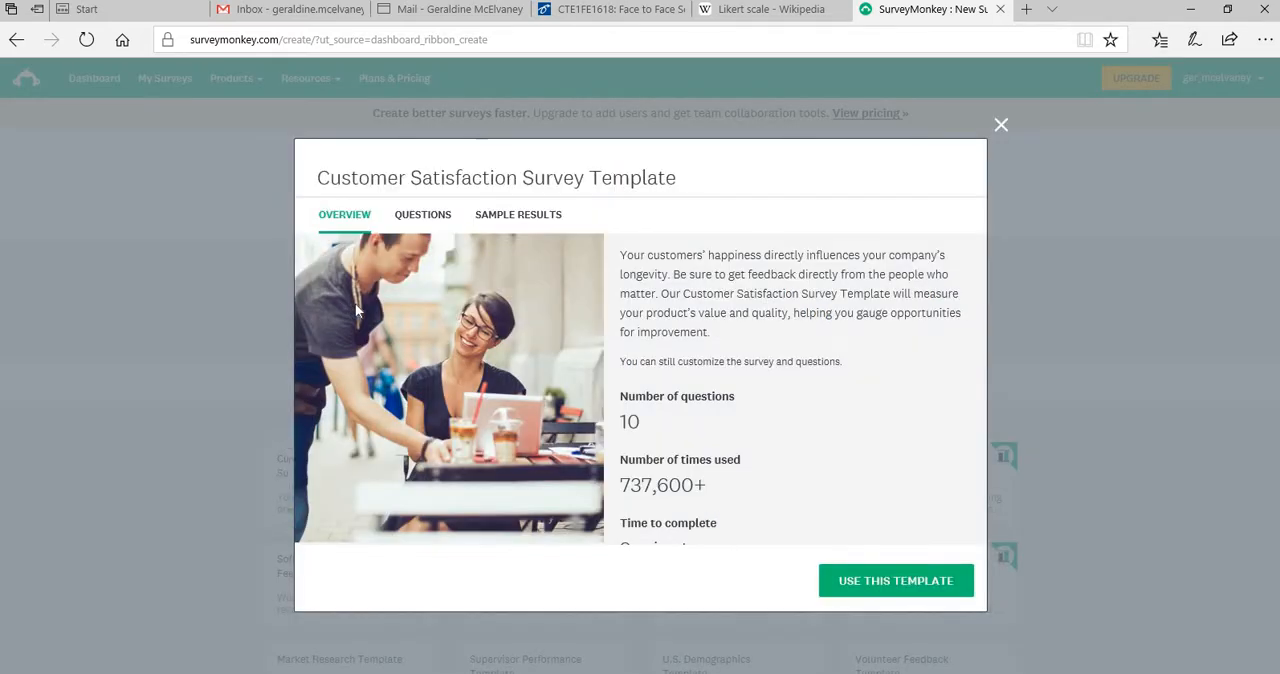
pyautogui.click(434, 226)
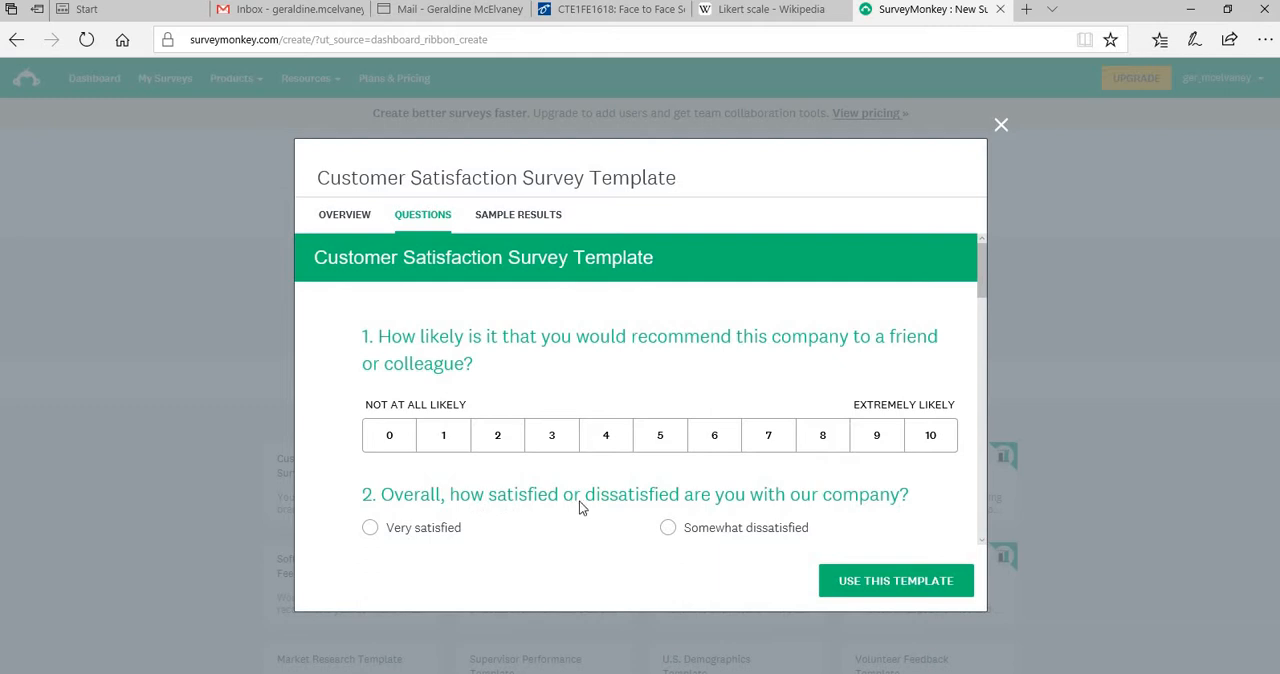
pyautogui.scroll(-3, 588, 507)
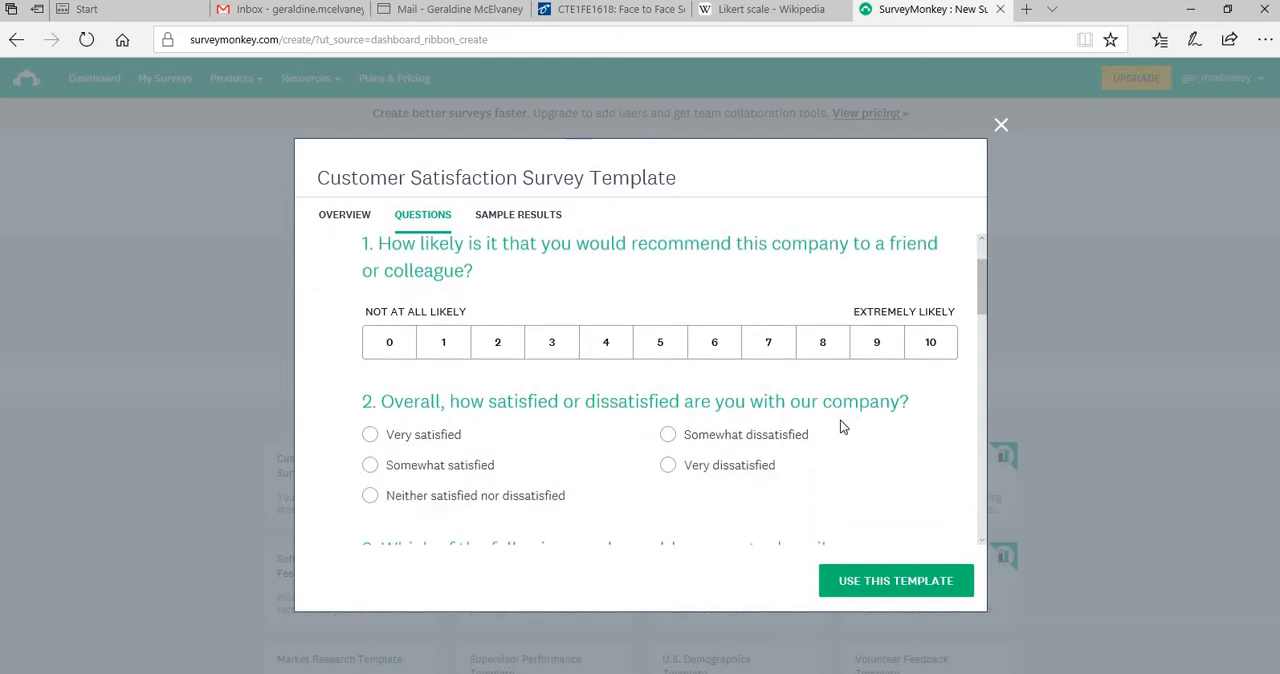
pyautogui.scroll(-1, 853, 436)
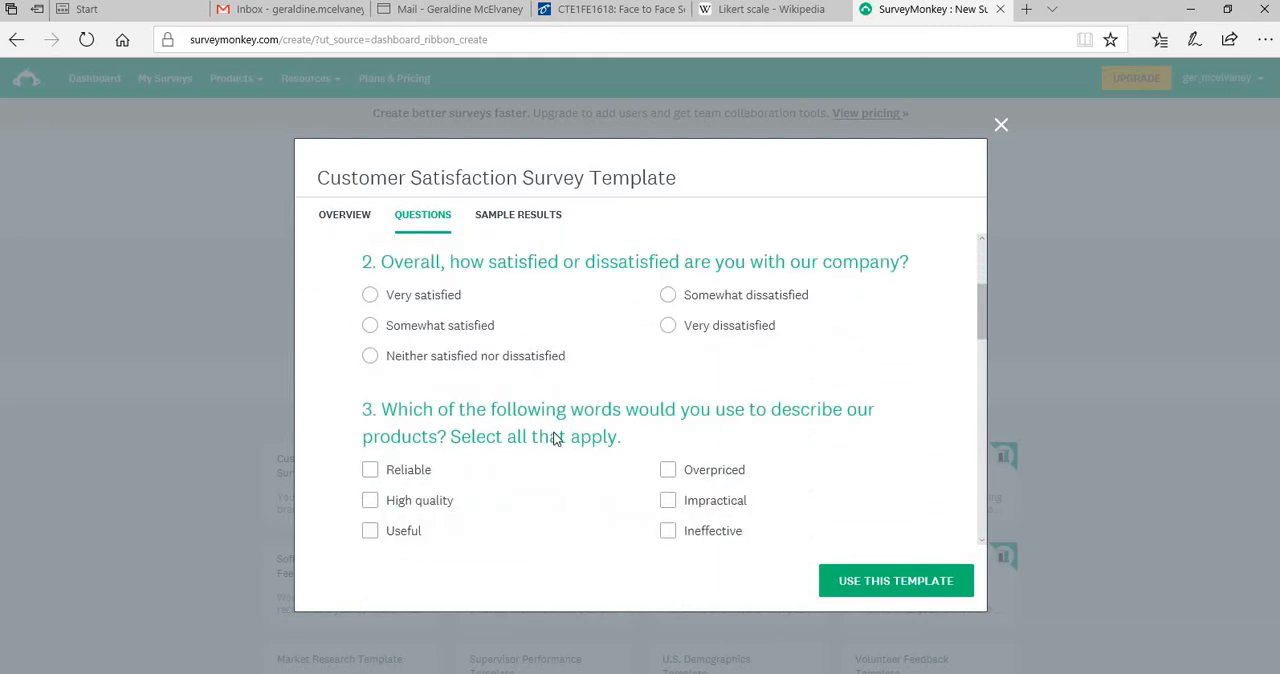
pyautogui.scroll(-3, 441, 449)
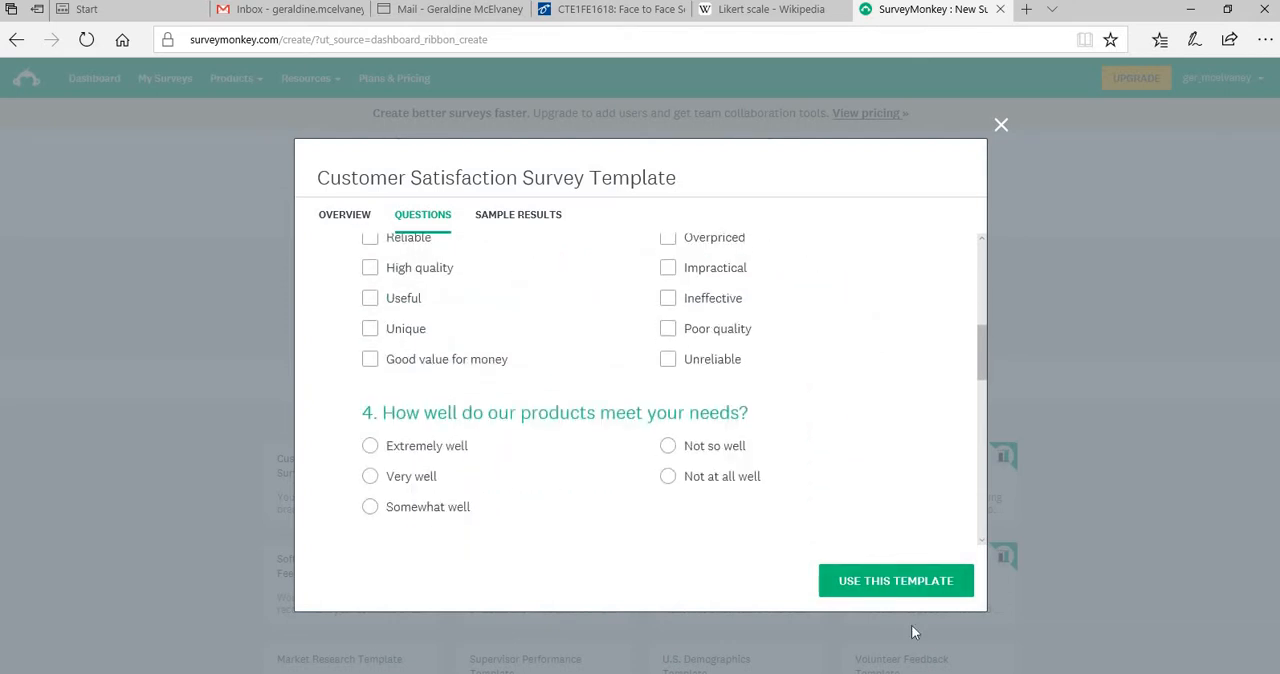
pyautogui.click(900, 581)
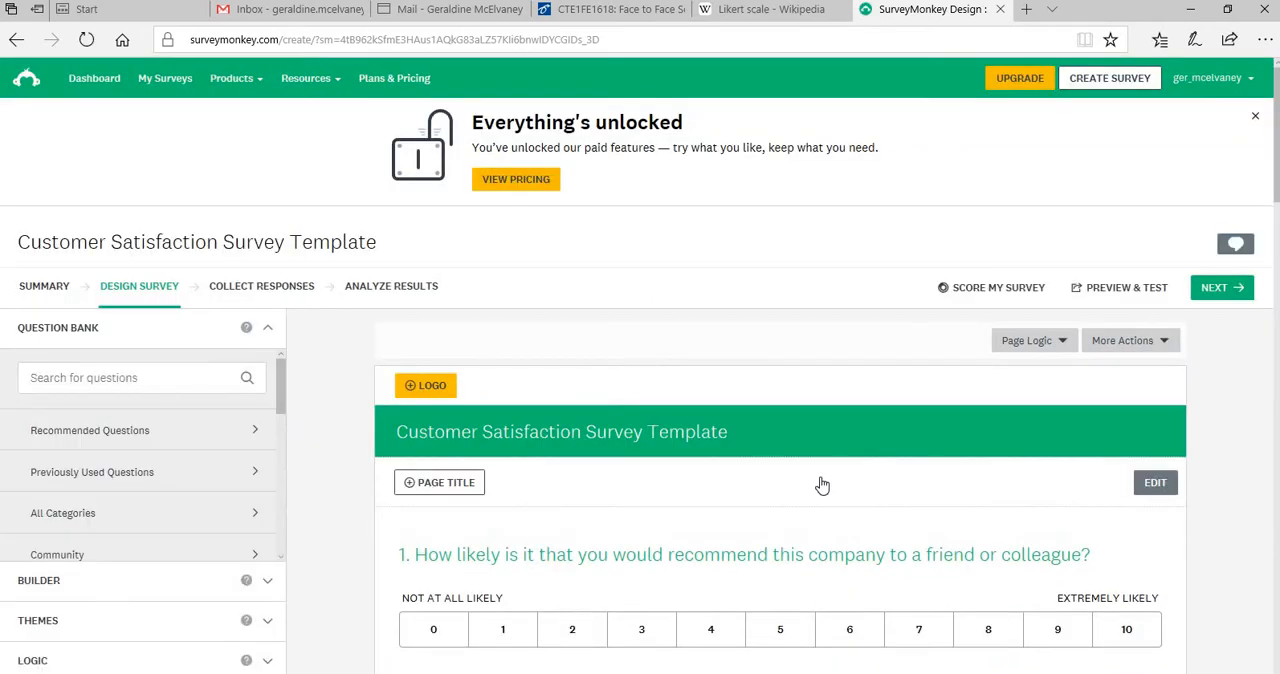
# Add the page title "Course Feedback Survey" to the survey's first page and save it
pyautogui.scroll(-3, 820, 485)
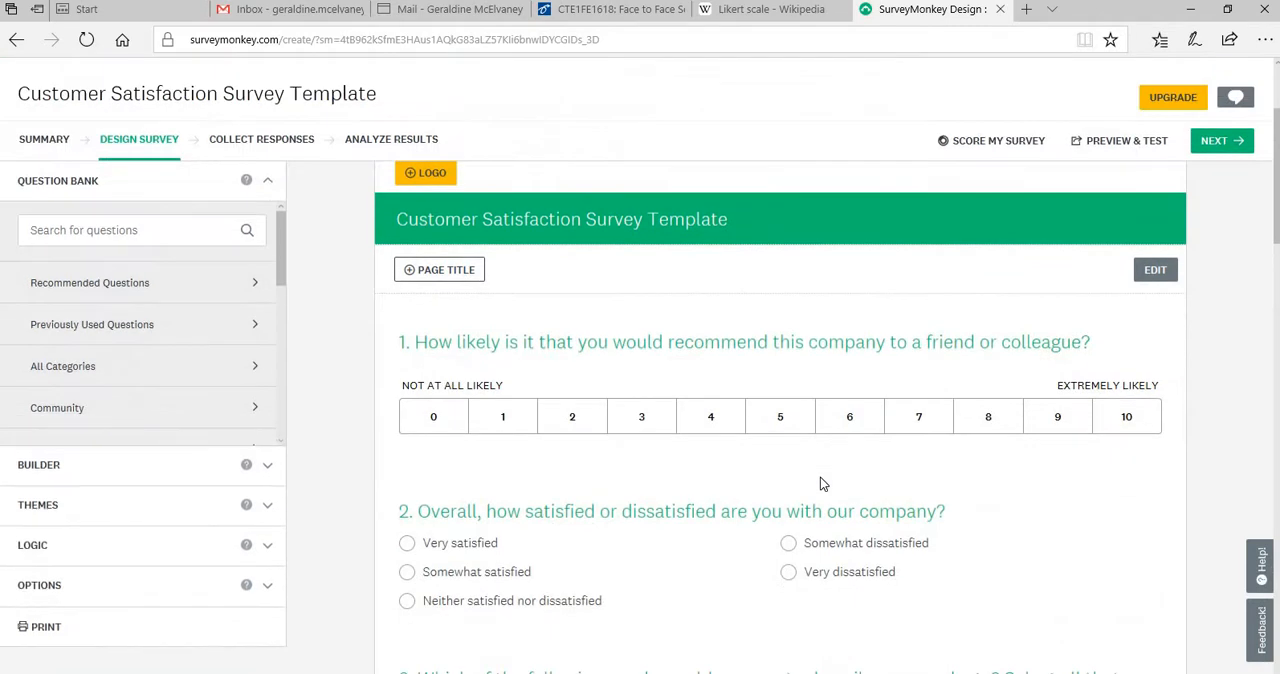
pyautogui.click(1155, 272)
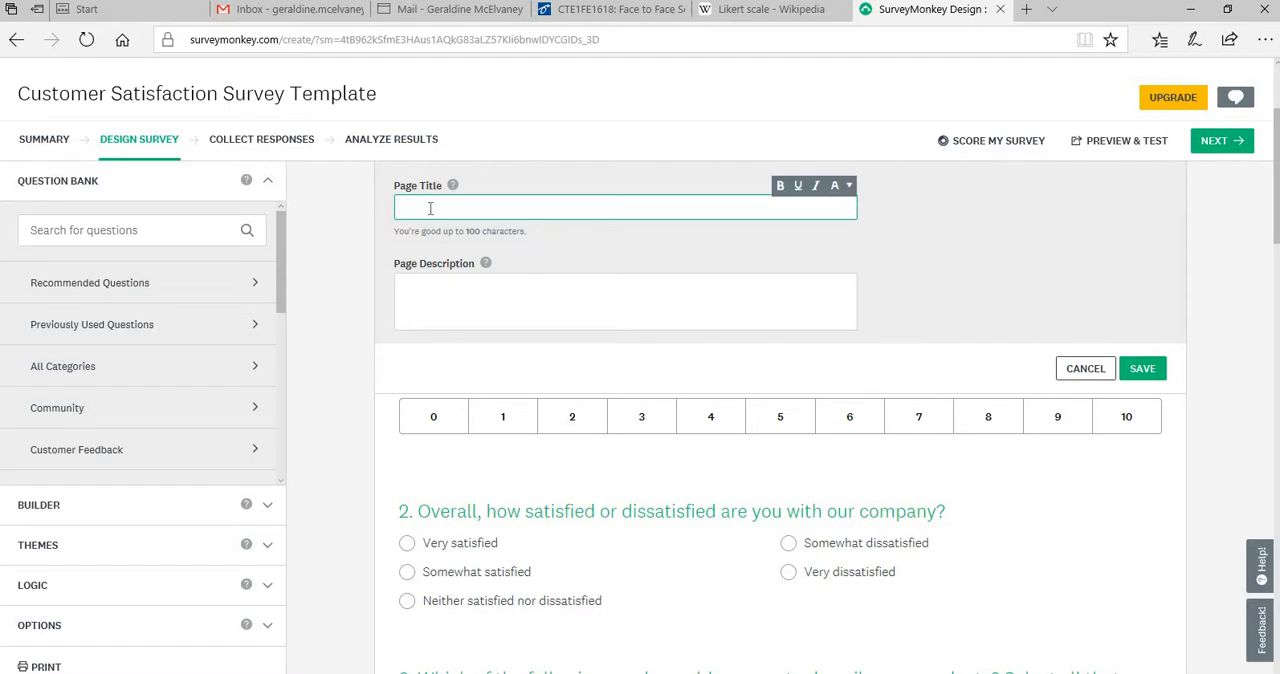
pyautogui.write('Course Feedback Survey')
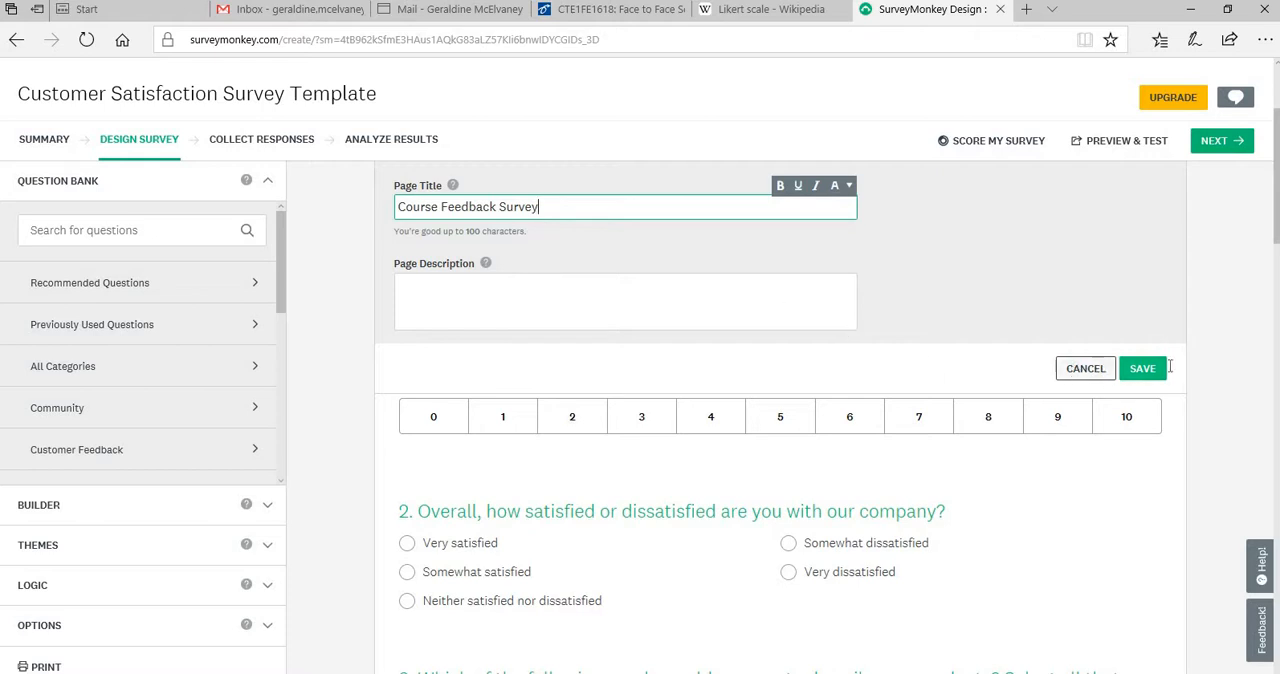
pyautogui.click(1140, 369)
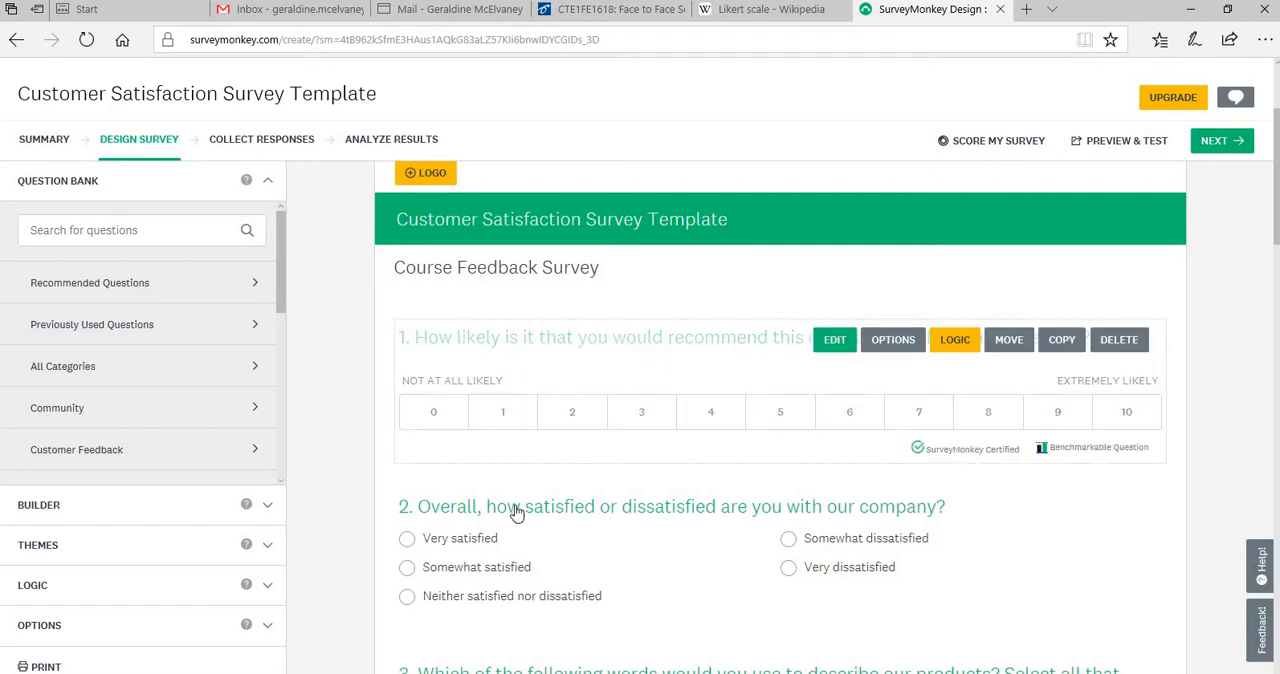
# Replace "this company" in the recommendation question Q1 with the custom wording "course"
pyautogui.click(837, 343)
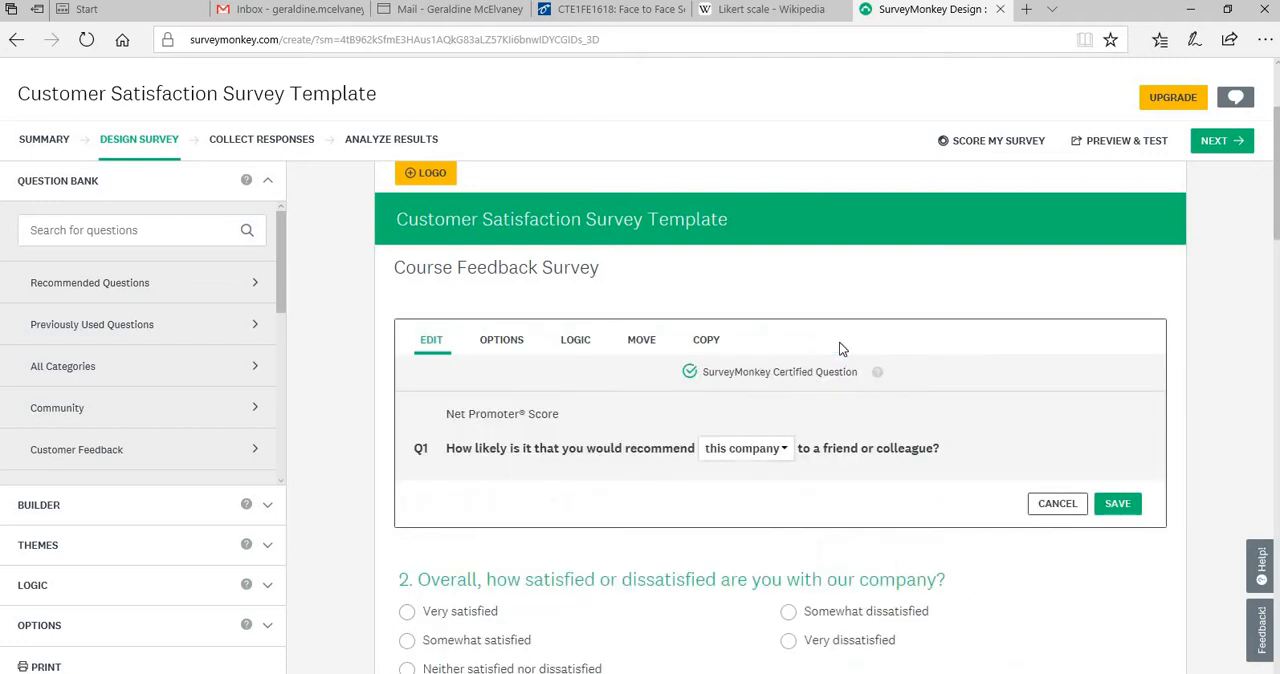
pyautogui.click(784, 452)
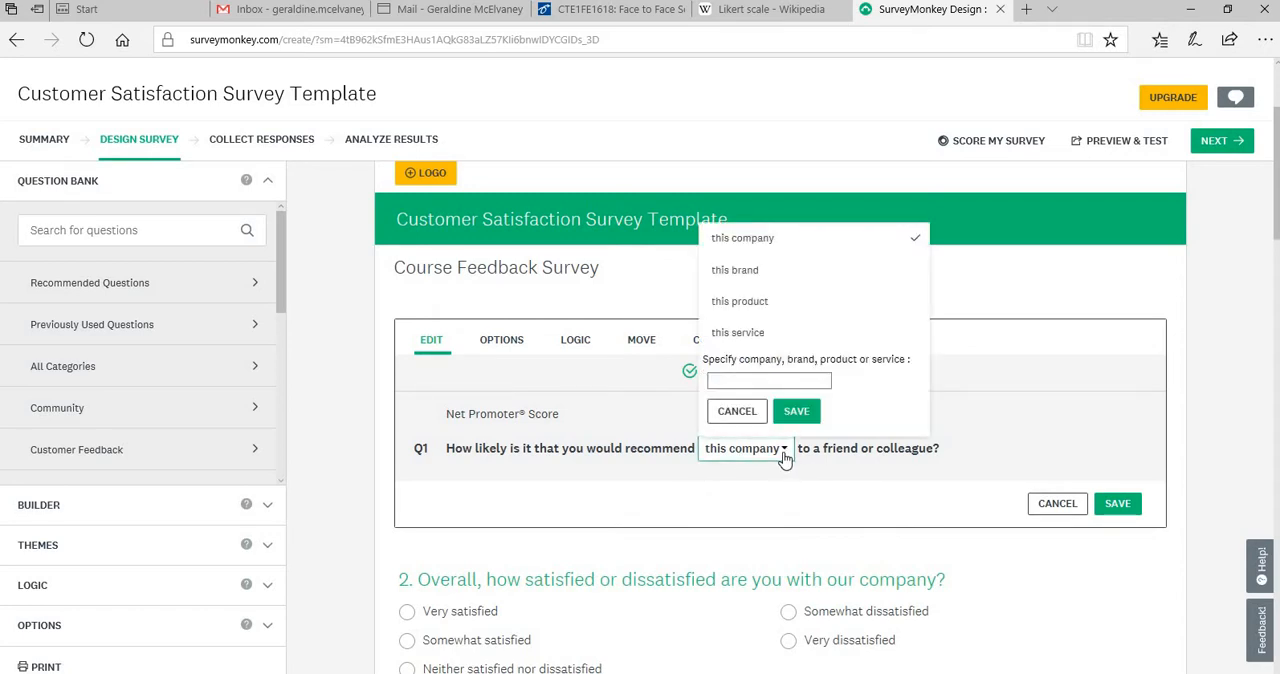
pyautogui.click(726, 381)
pyautogui.write('cour')
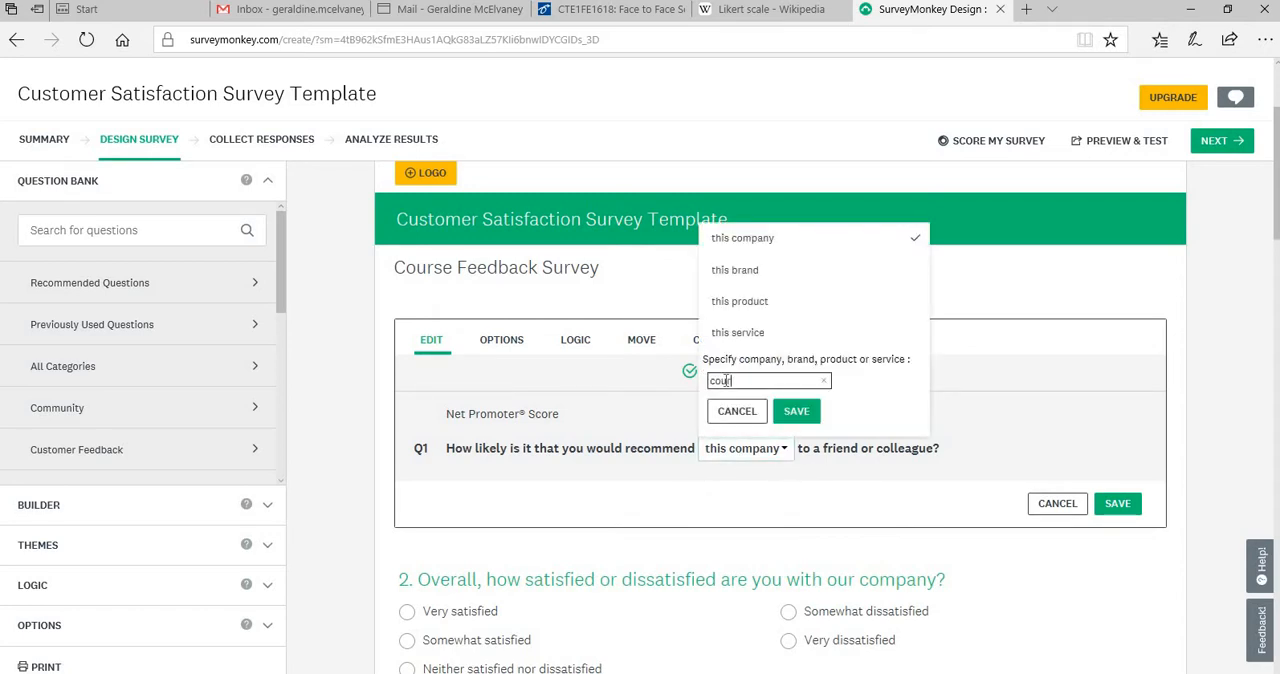
pyautogui.write('se')
pyautogui.click(799, 412)
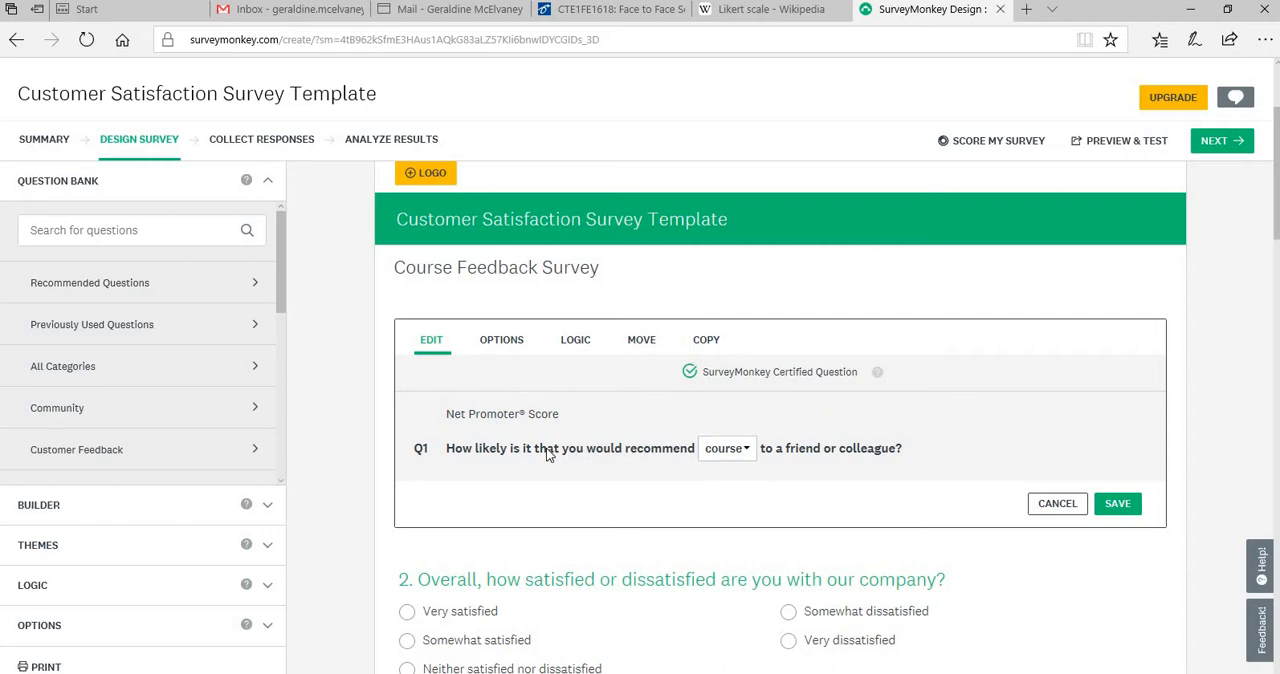
# Change the custom wording in Q1 to "this course" and save the question
pyautogui.click(746, 450)
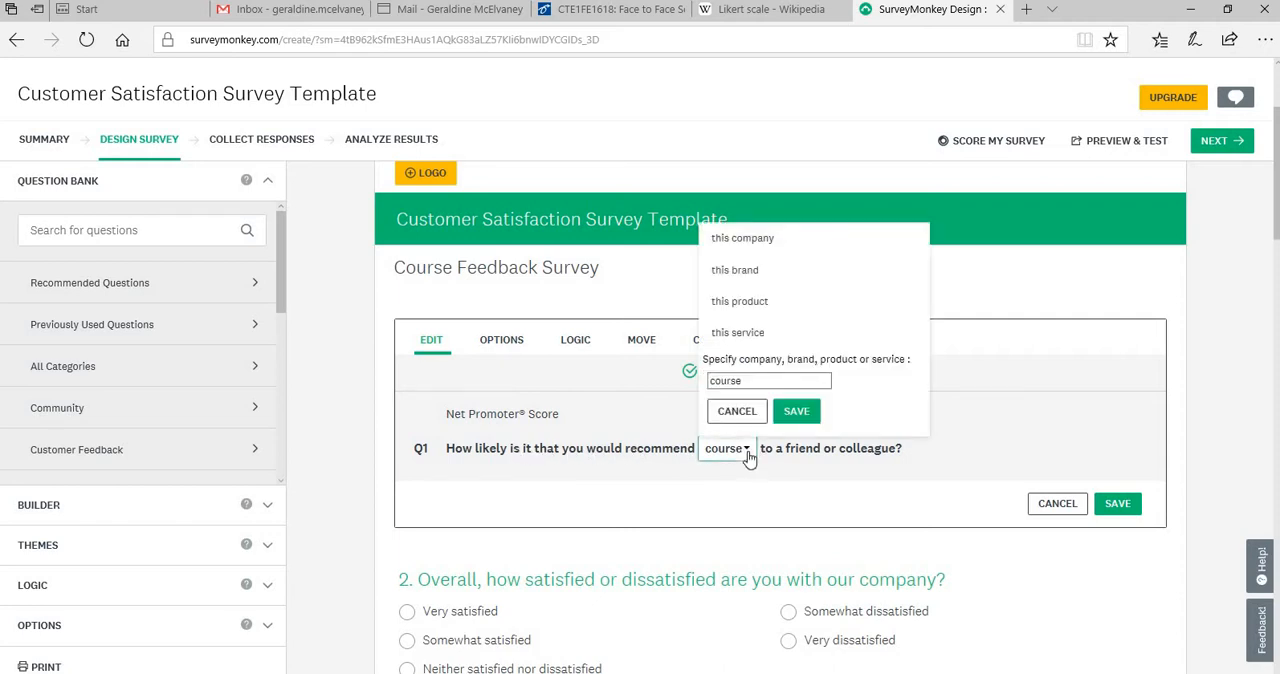
pyautogui.click(770, 381)
pyautogui.write('this')
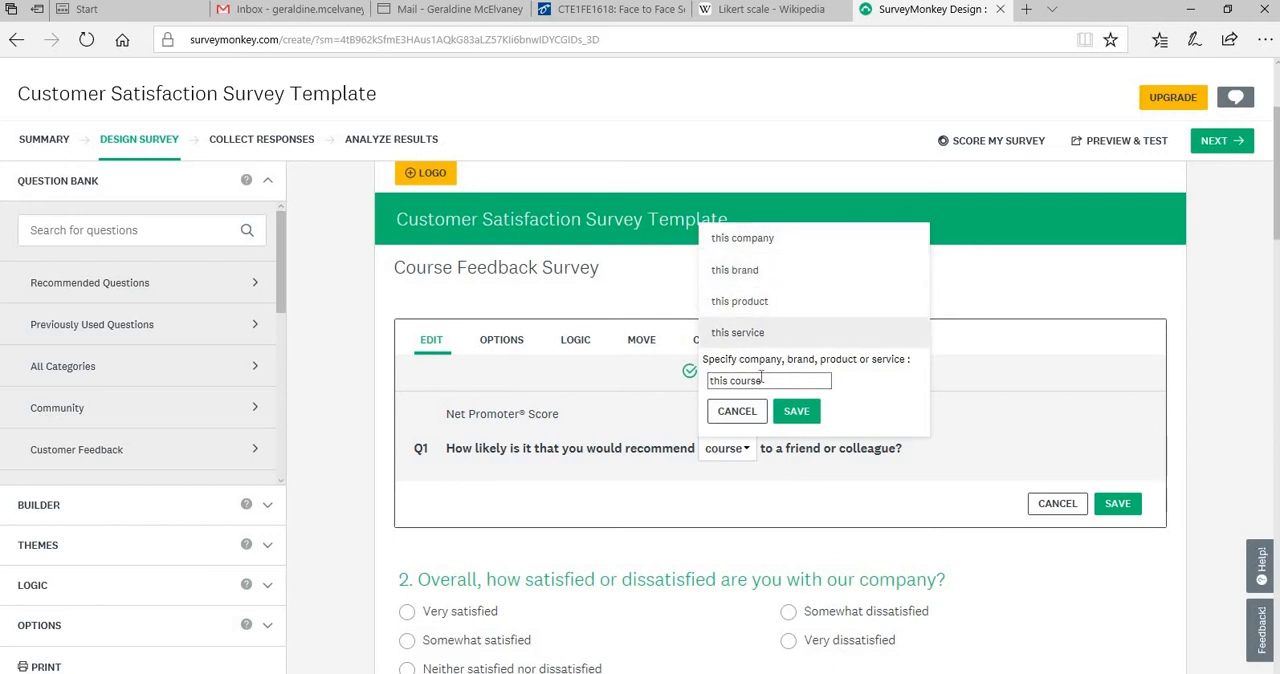
pyautogui.click(803, 416)
pyautogui.click(1131, 513)
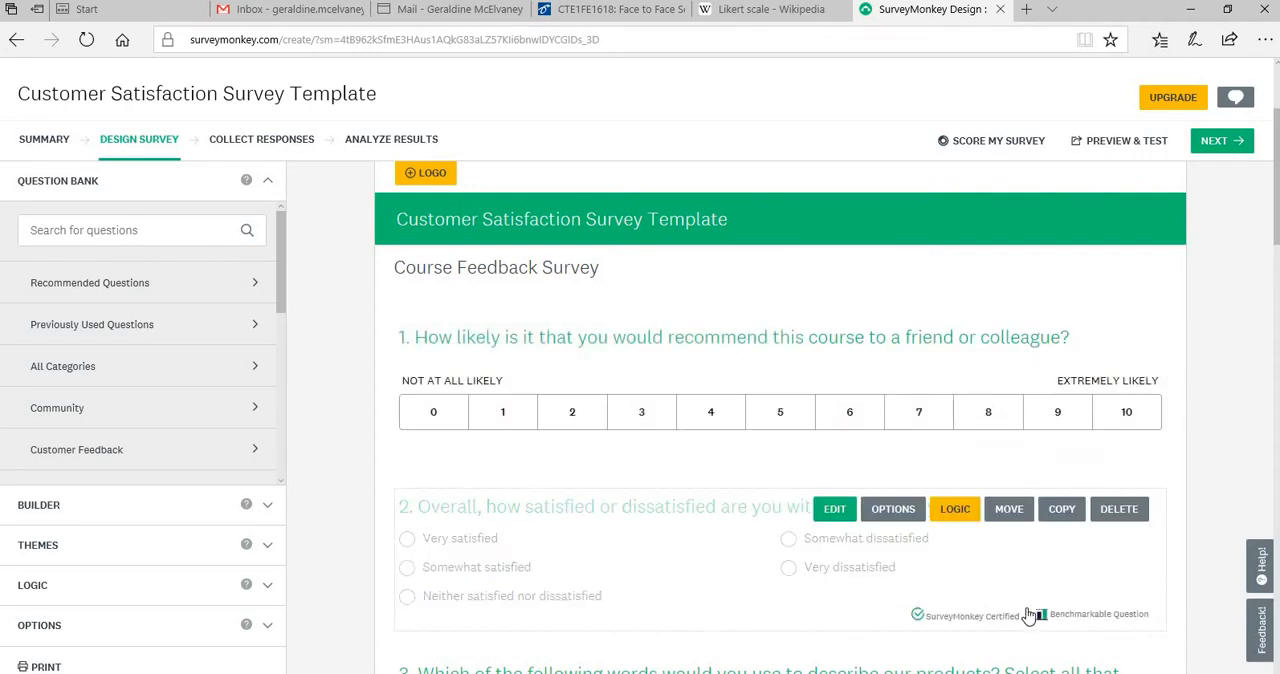
# Replace "our company" in the overall satisfaction question Q2 with "our course" and save the question
pyautogui.scroll(-2, 1021, 605)
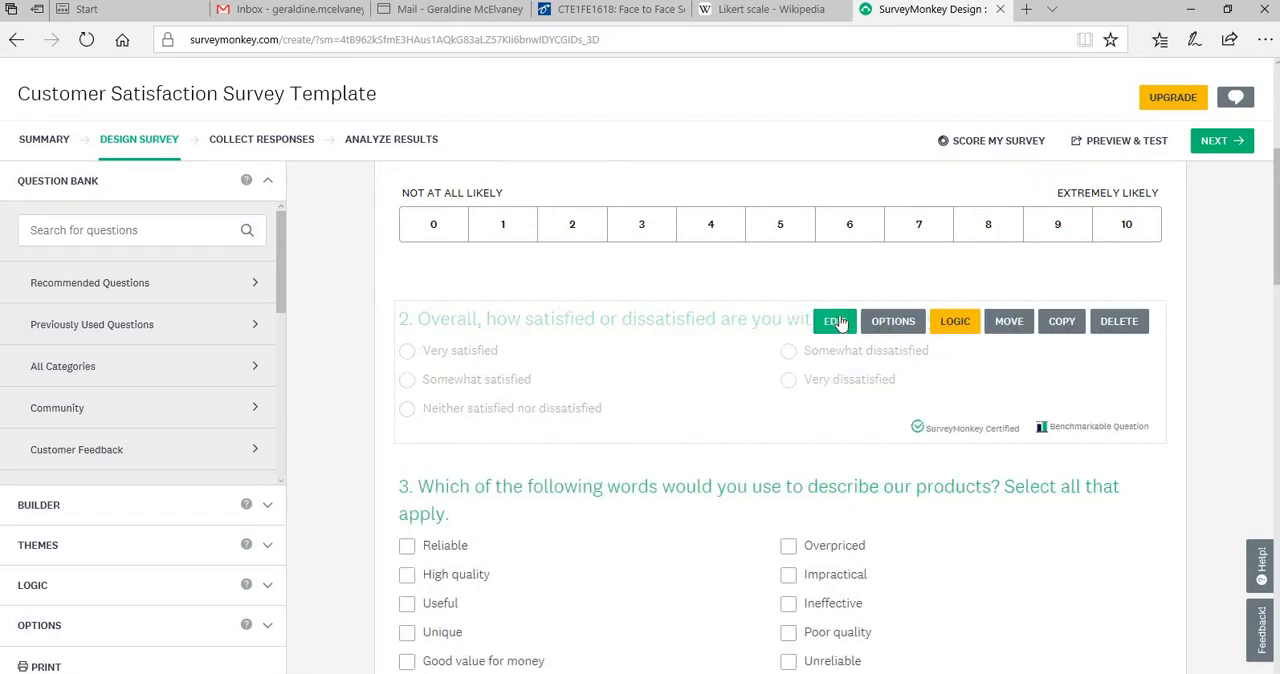
pyautogui.click(836, 321)
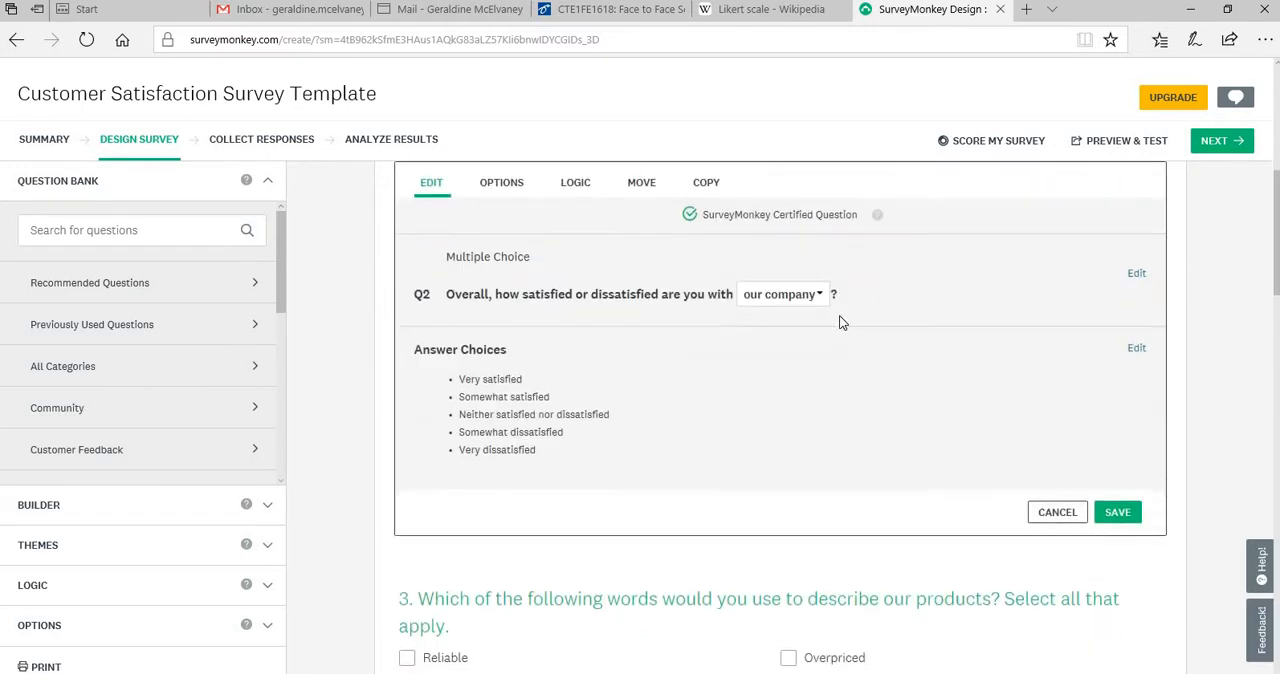
pyautogui.click(820, 298)
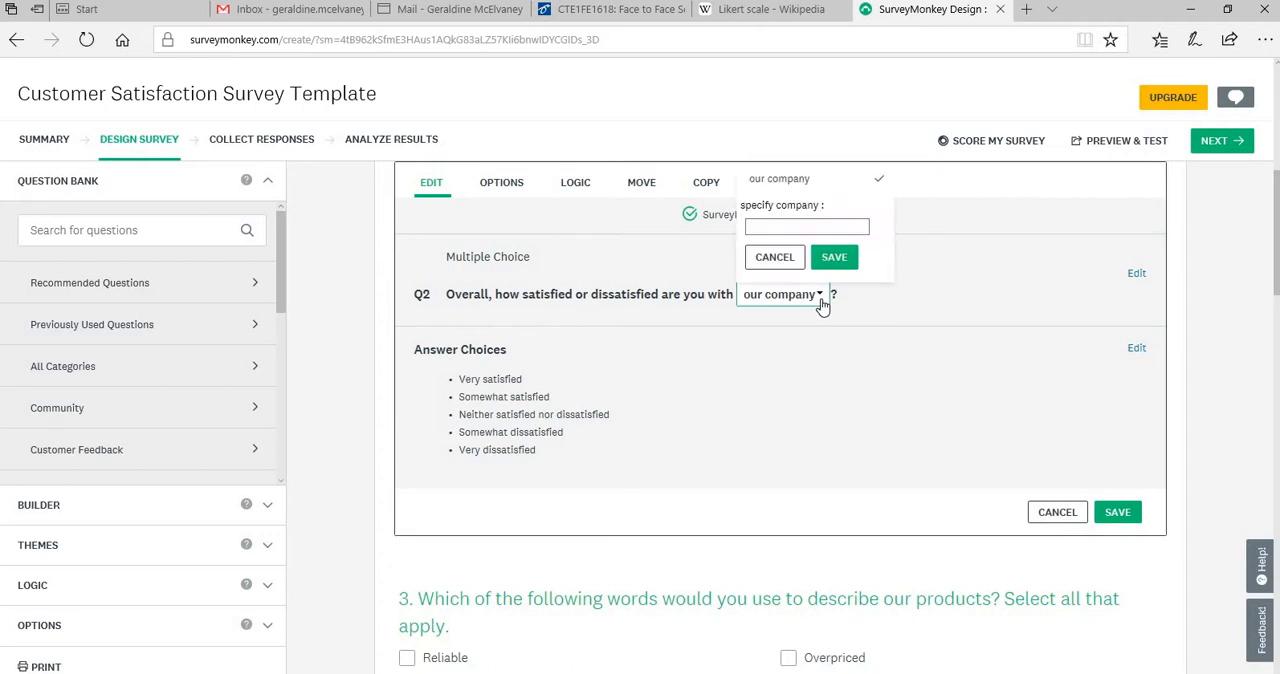
pyautogui.click(760, 229)
pyautogui.write('our cours')
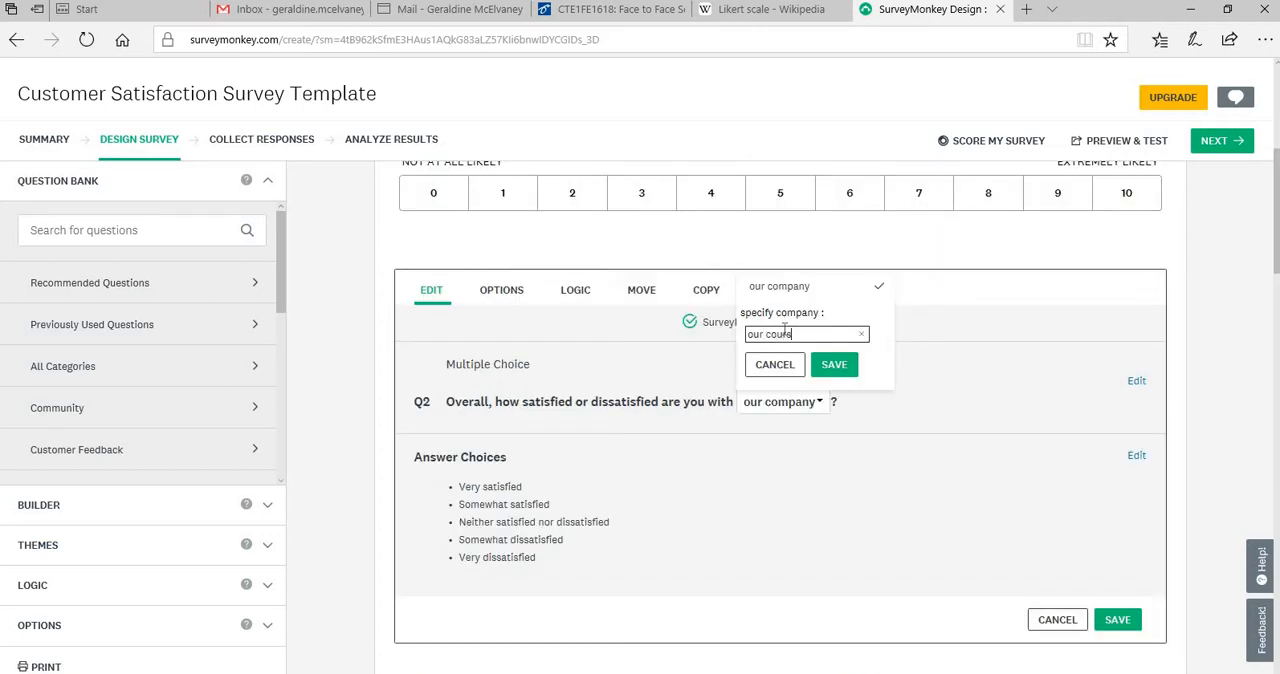
pyautogui.write('e')
pyautogui.click(836, 366)
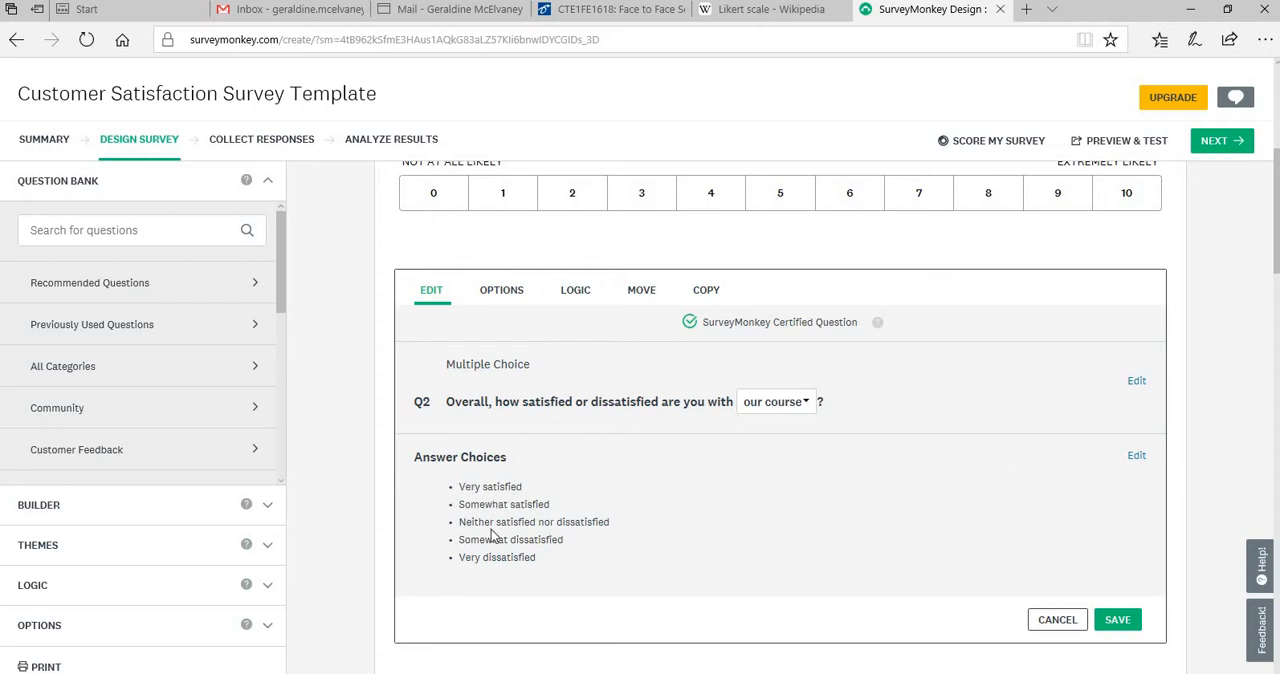
pyautogui.click(1117, 620)
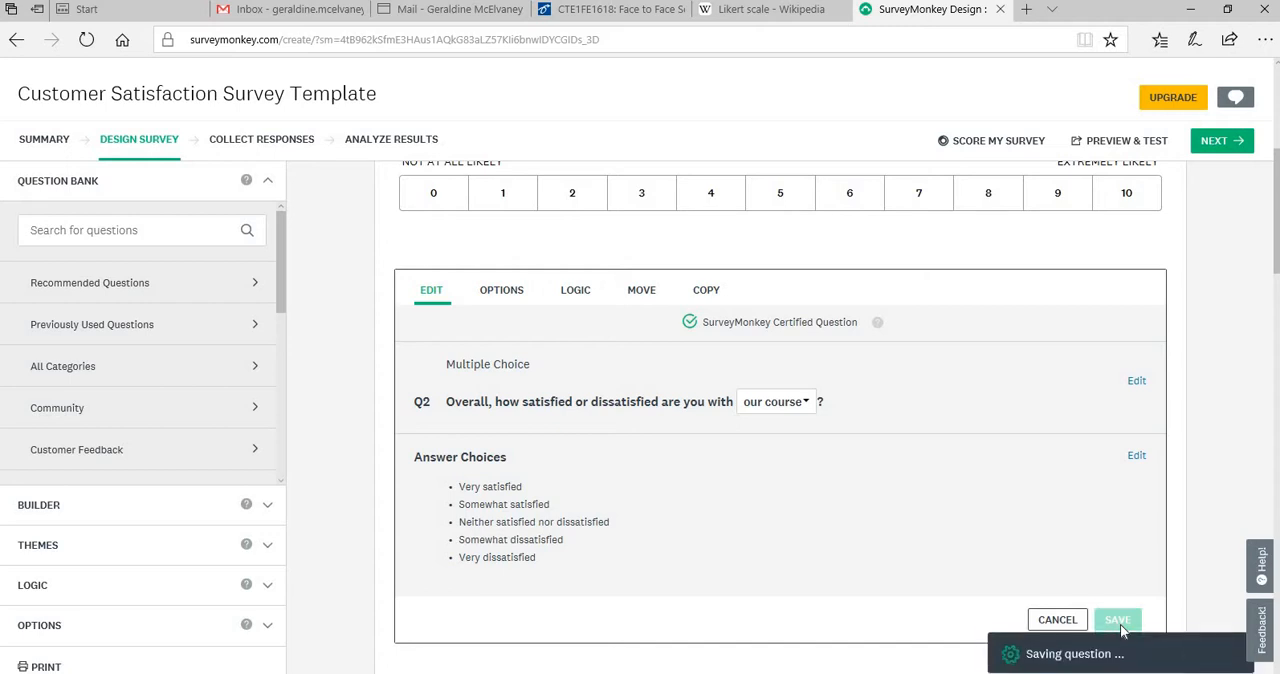
# Delete question 6 about the value for money of the product
pyautogui.scroll(-3, 626, 494)
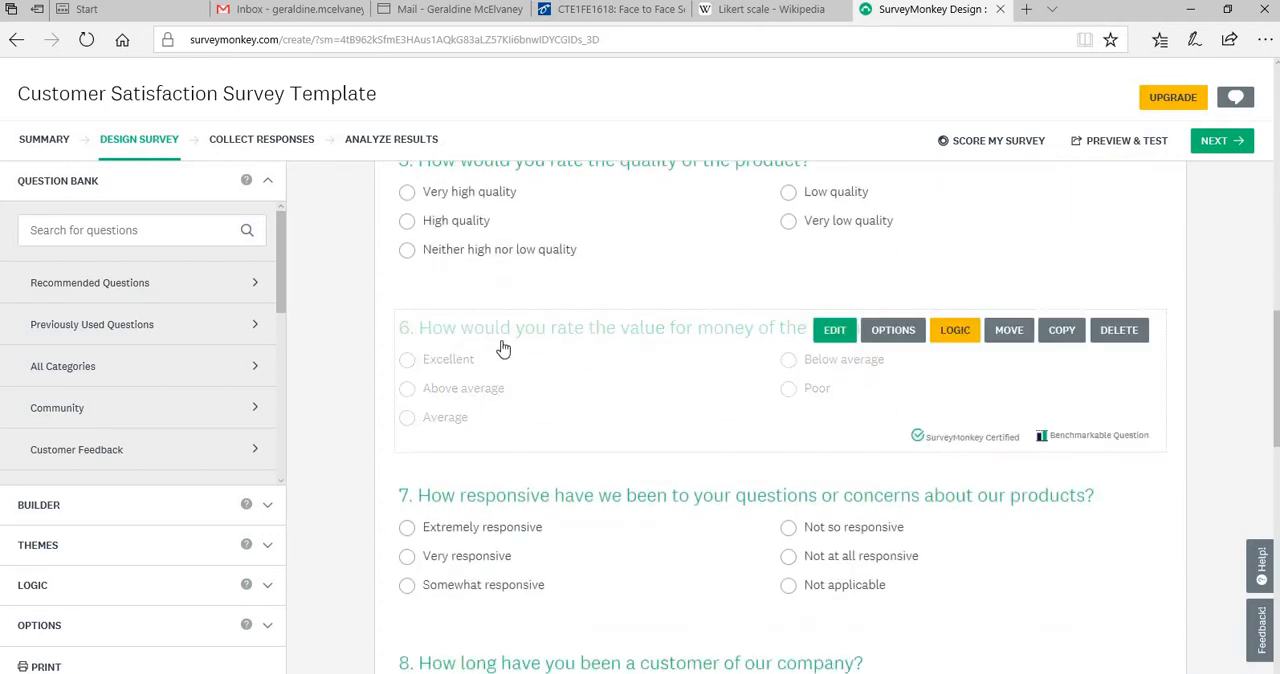
pyautogui.click(1123, 334)
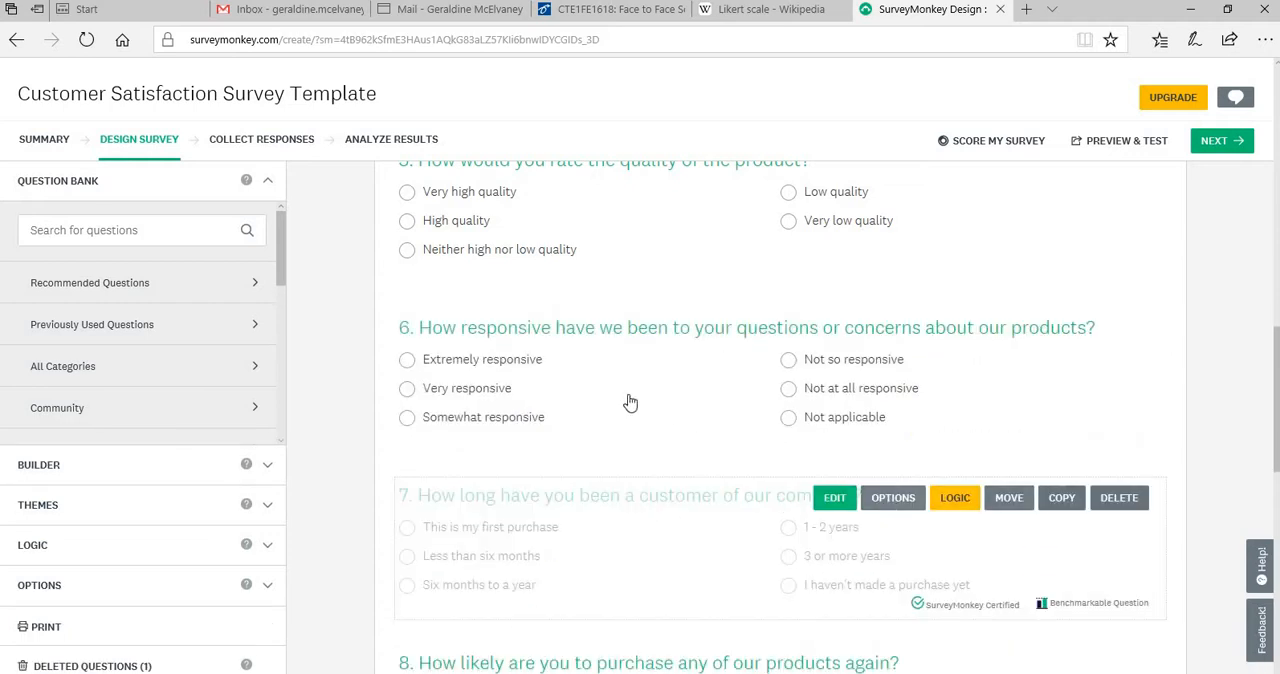
# Review the remaining questions and test the survey in preview mode, rating question 1 as 5 and closing the preview
pyautogui.scroll(-1, 840, 444)
pyautogui.scroll(-5, 840, 444)
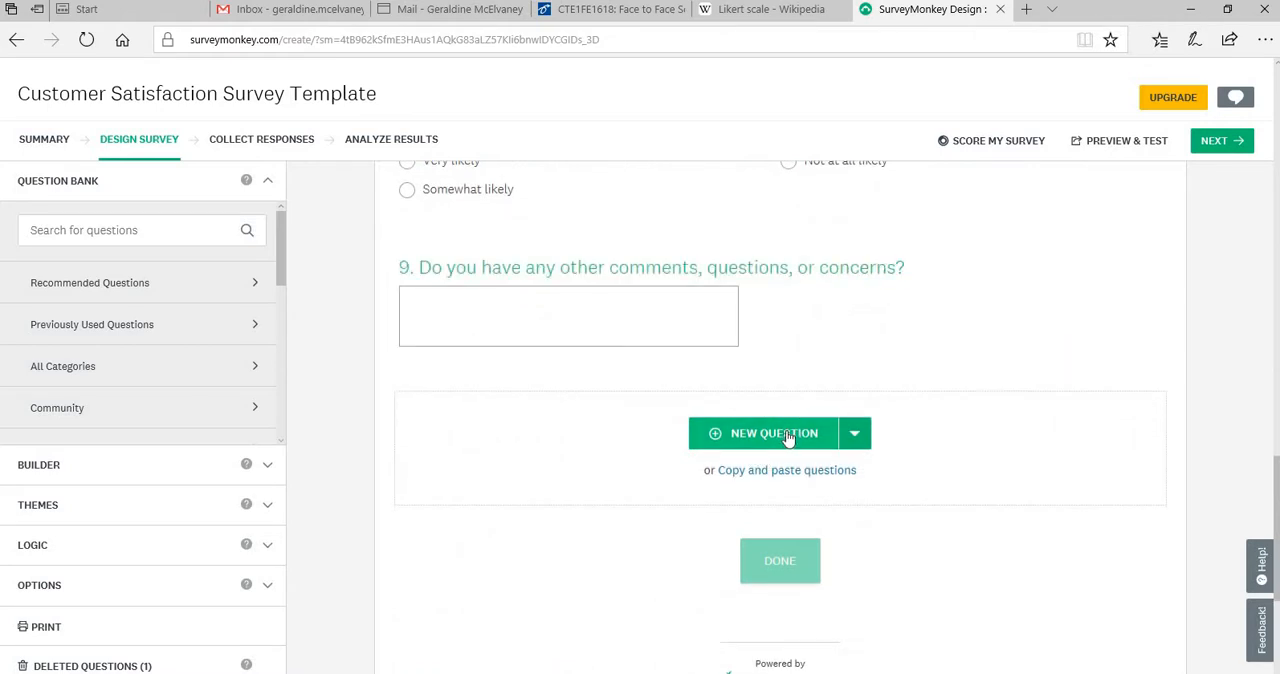
pyautogui.scroll(3, 788, 437)
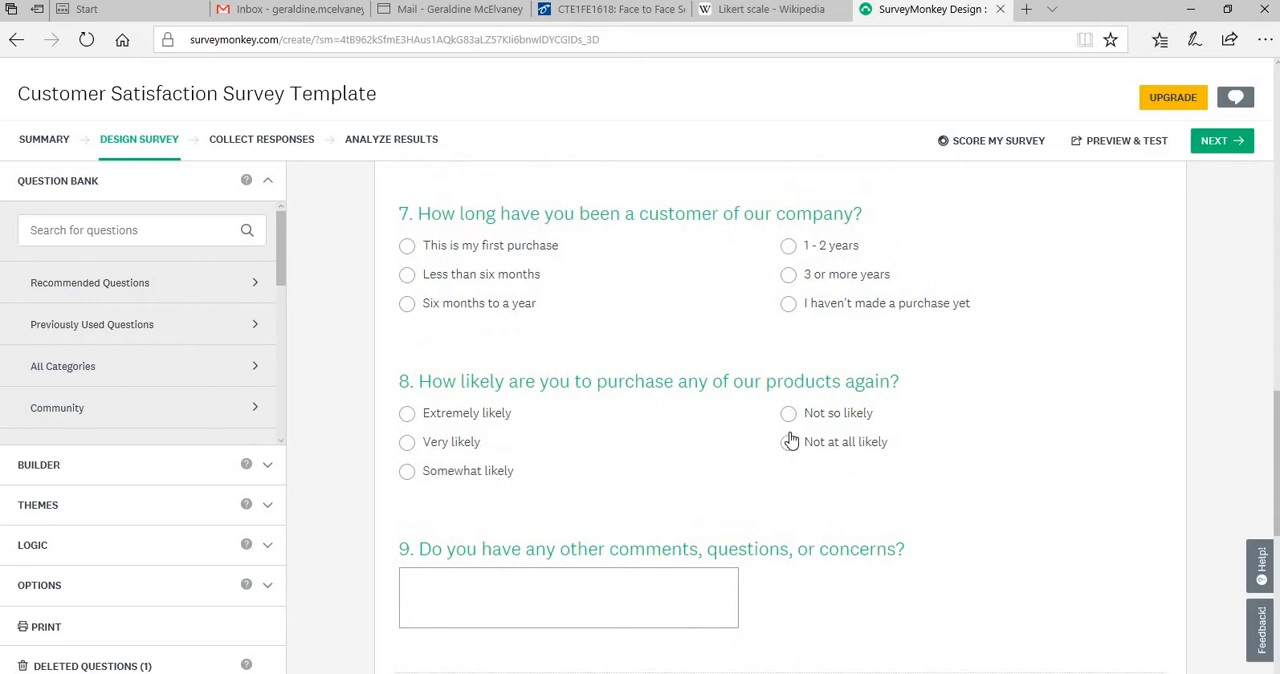
pyautogui.scroll(9, 788, 440)
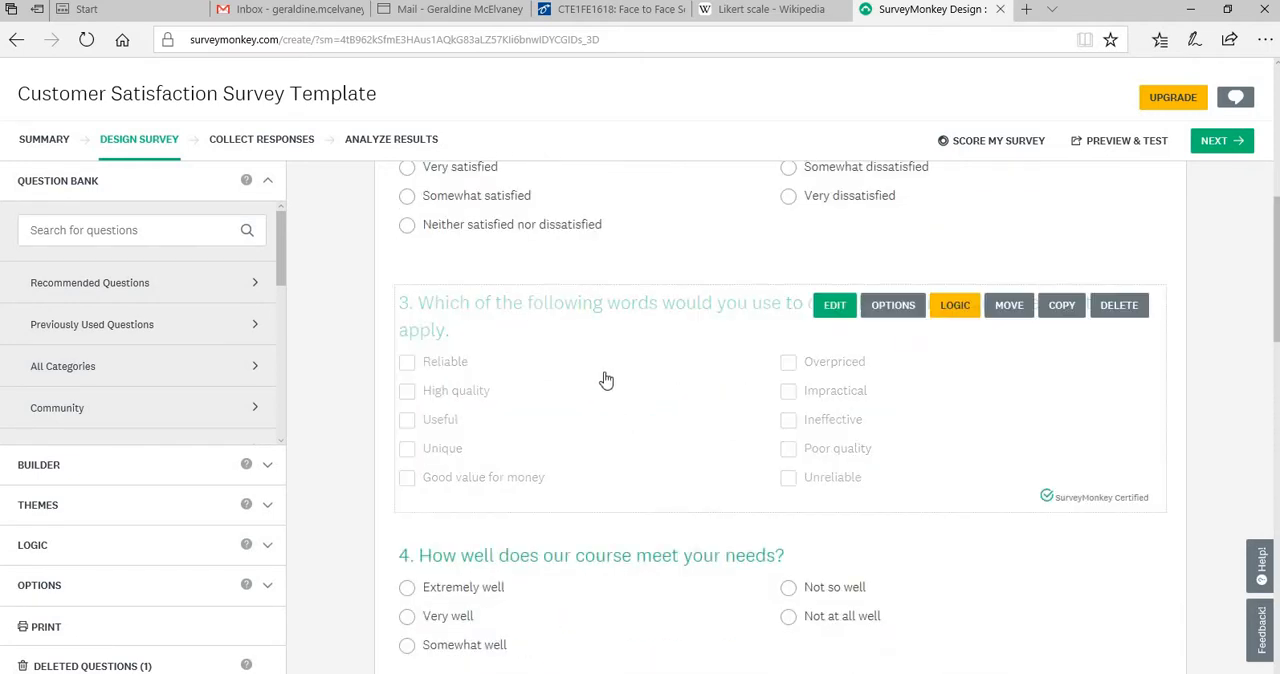
pyautogui.scroll(6, 603, 390)
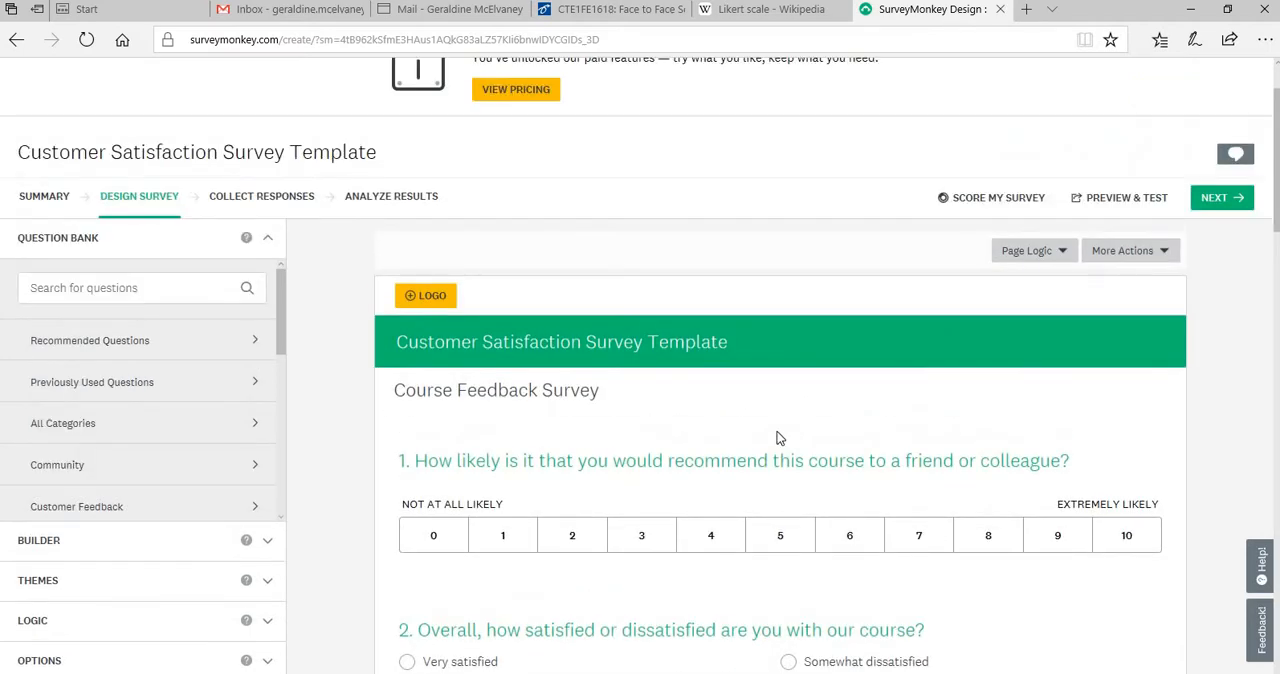
pyautogui.click(1134, 204)
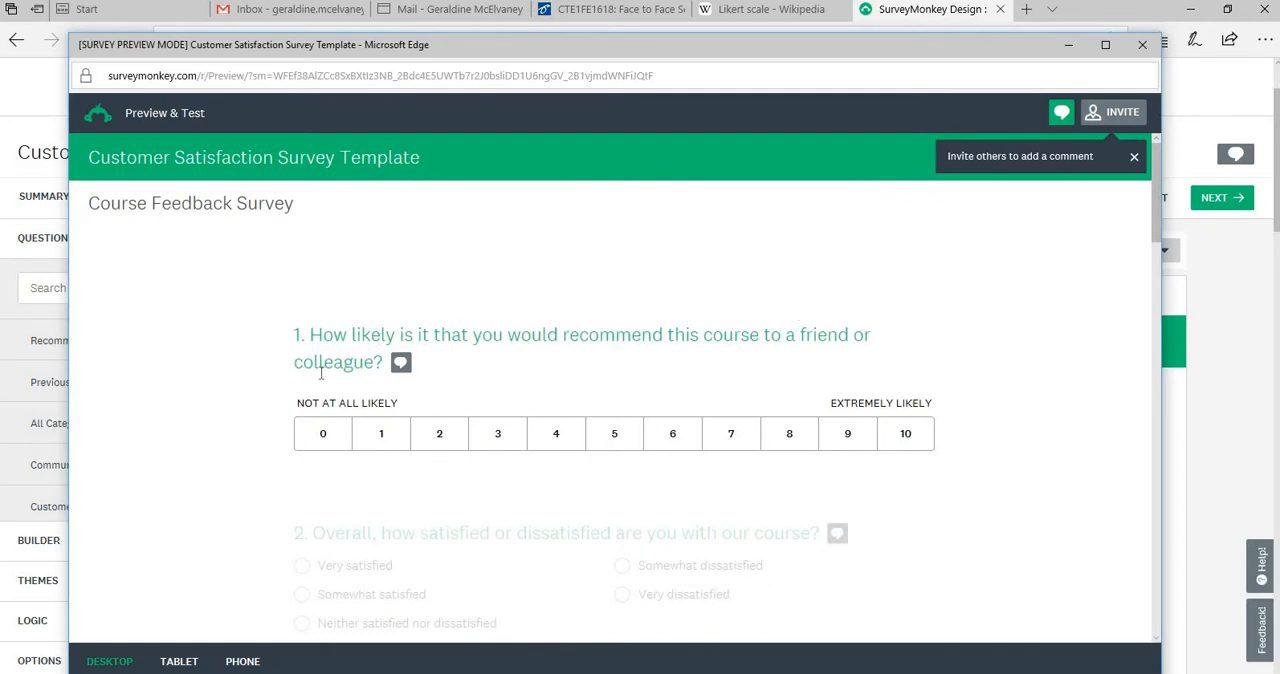
pyautogui.click(605, 440)
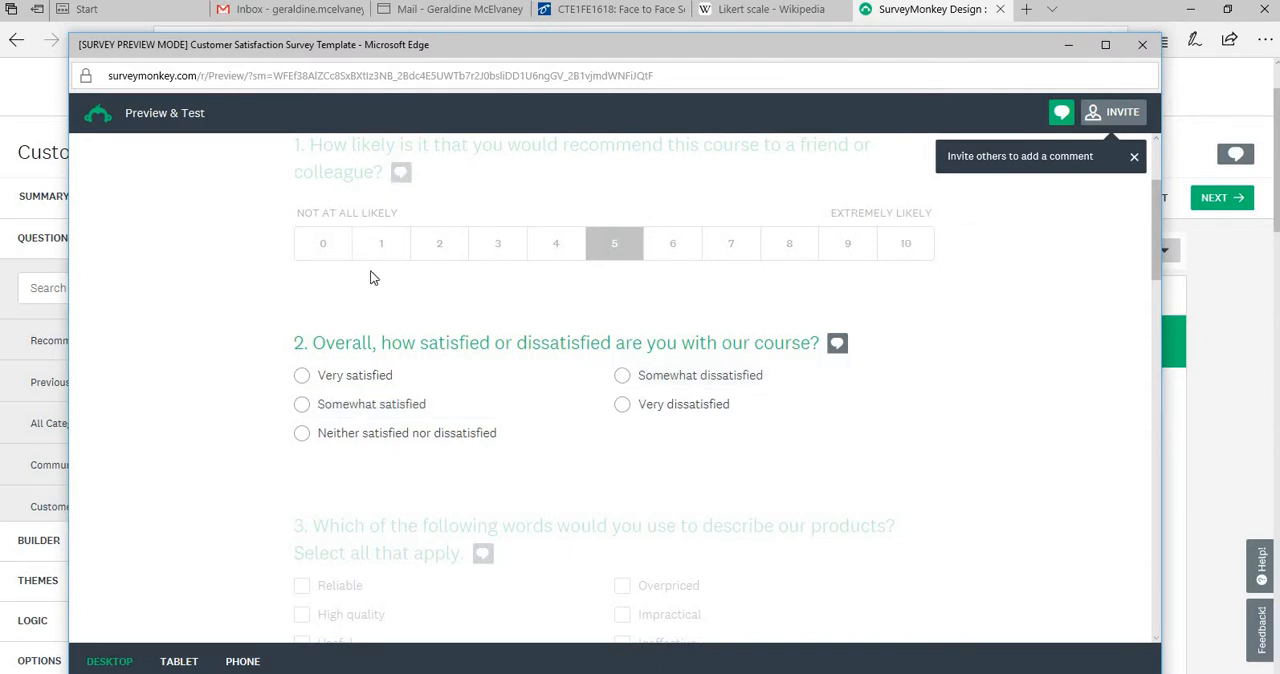
pyautogui.click(1143, 45)
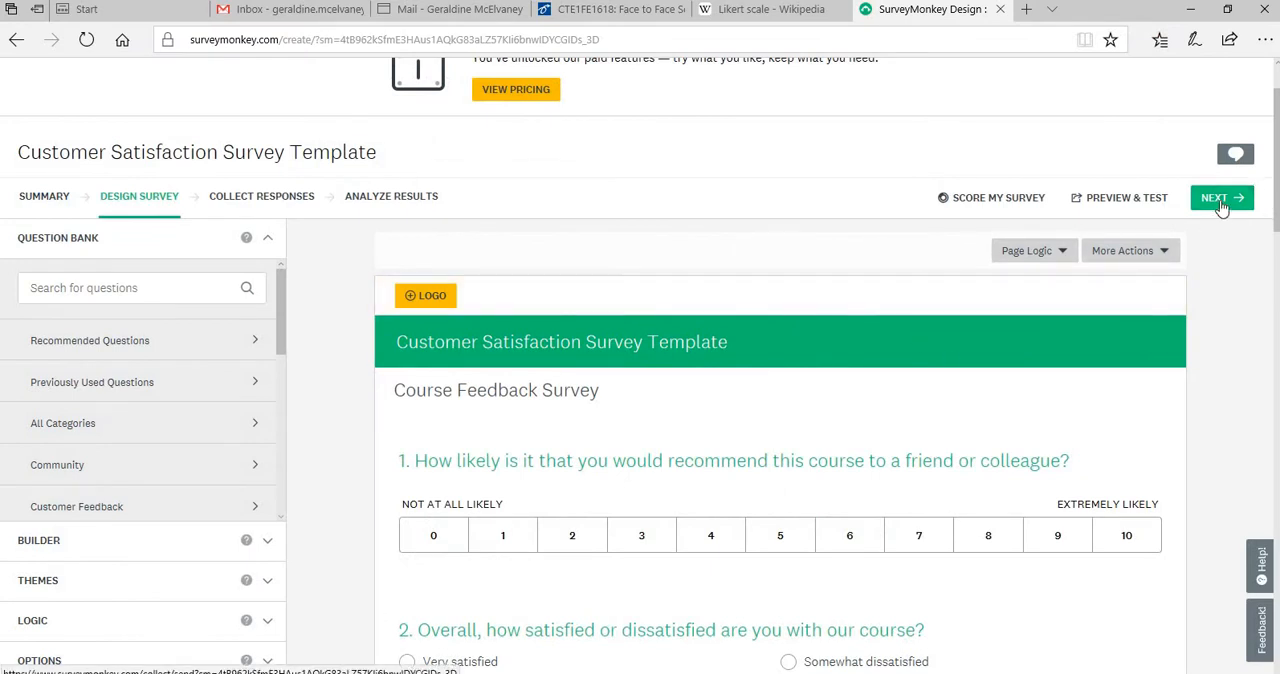
# Proceed to collecting responses and create a web link for sharing the survey
pyautogui.click(1220, 207)
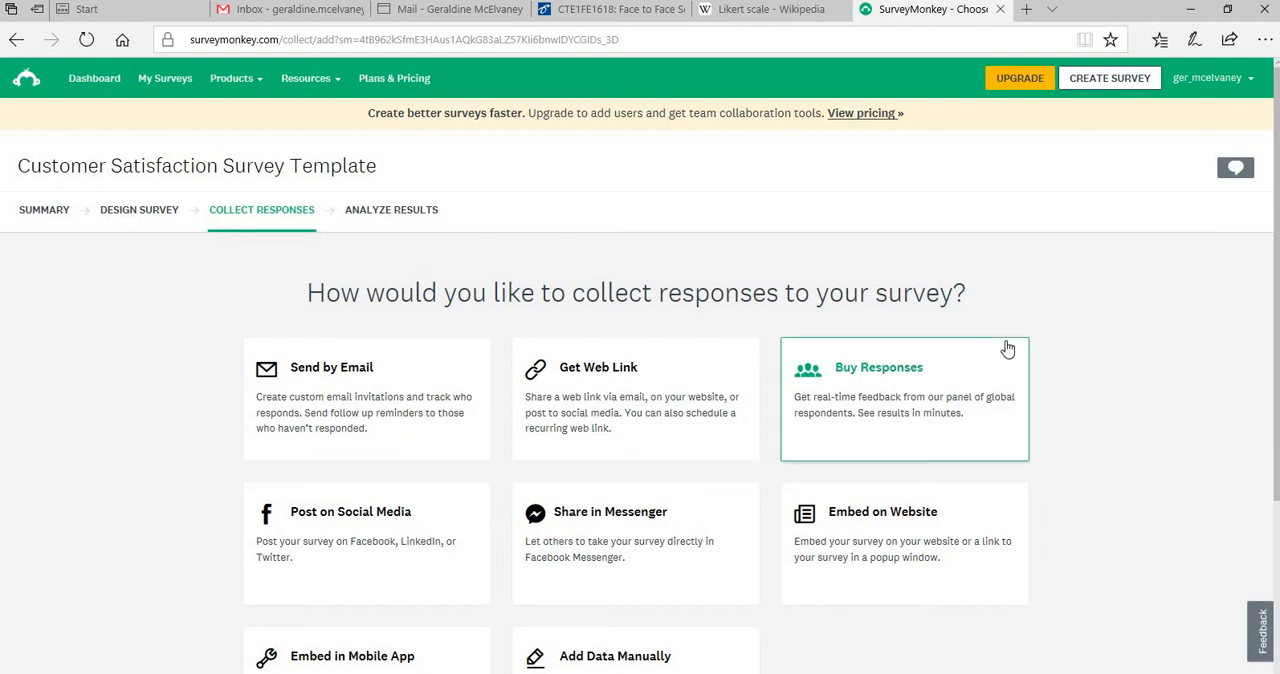
pyautogui.scroll(-1, 463, 289)
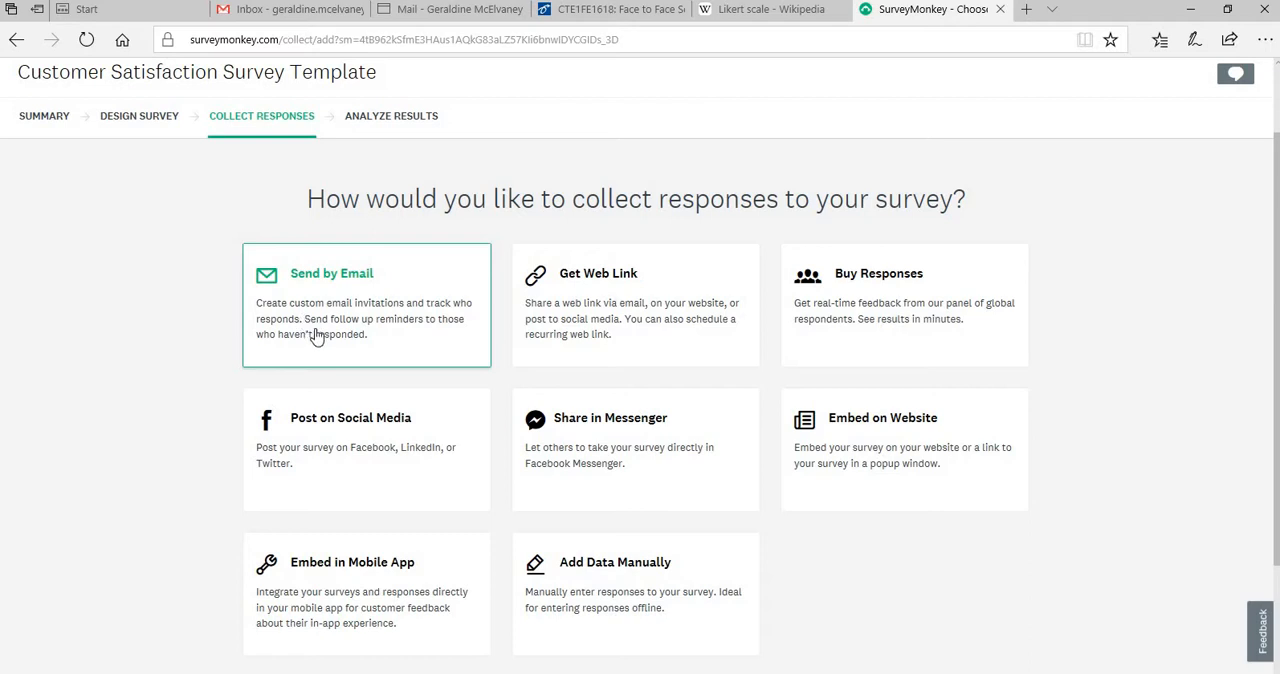
pyautogui.click(606, 313)
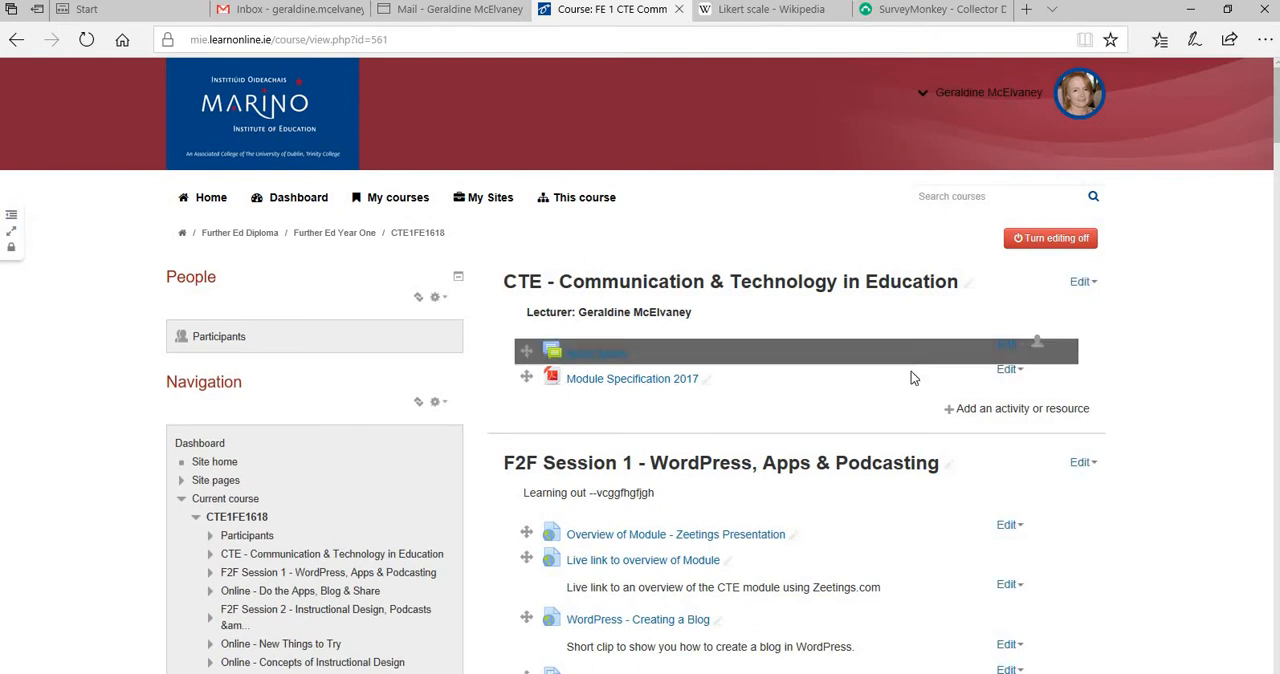
# Switch to the CTE course page on learnonline.ie and add a URL resource to the F2F Session 4 - Assignment Components section
pyautogui.scroll(-20, 1100, 354)
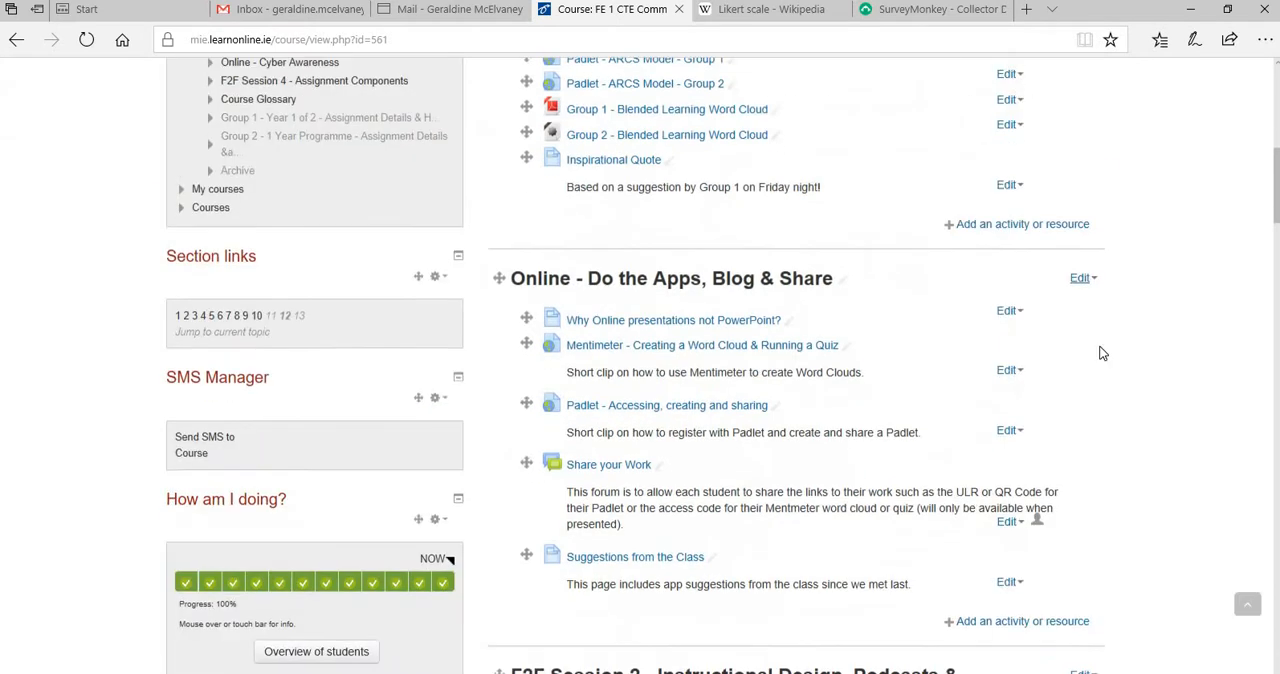
pyautogui.scroll(-15, 1100, 354)
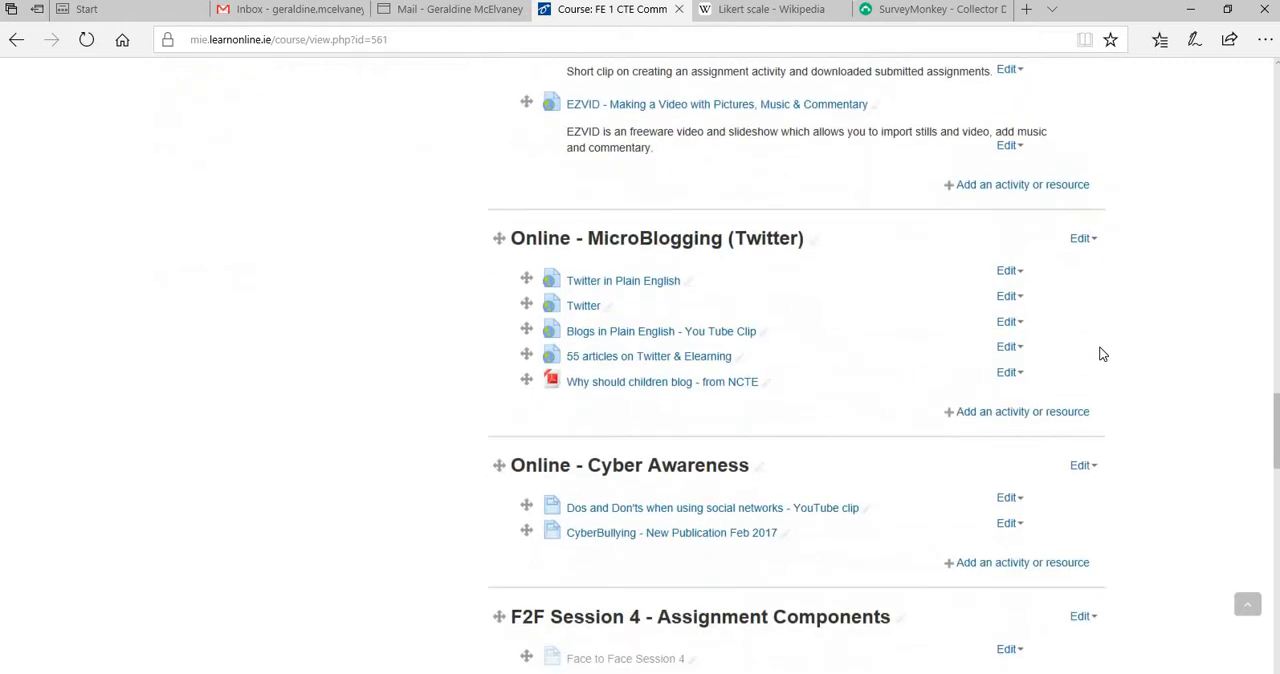
pyautogui.scroll(-2, 1097, 375)
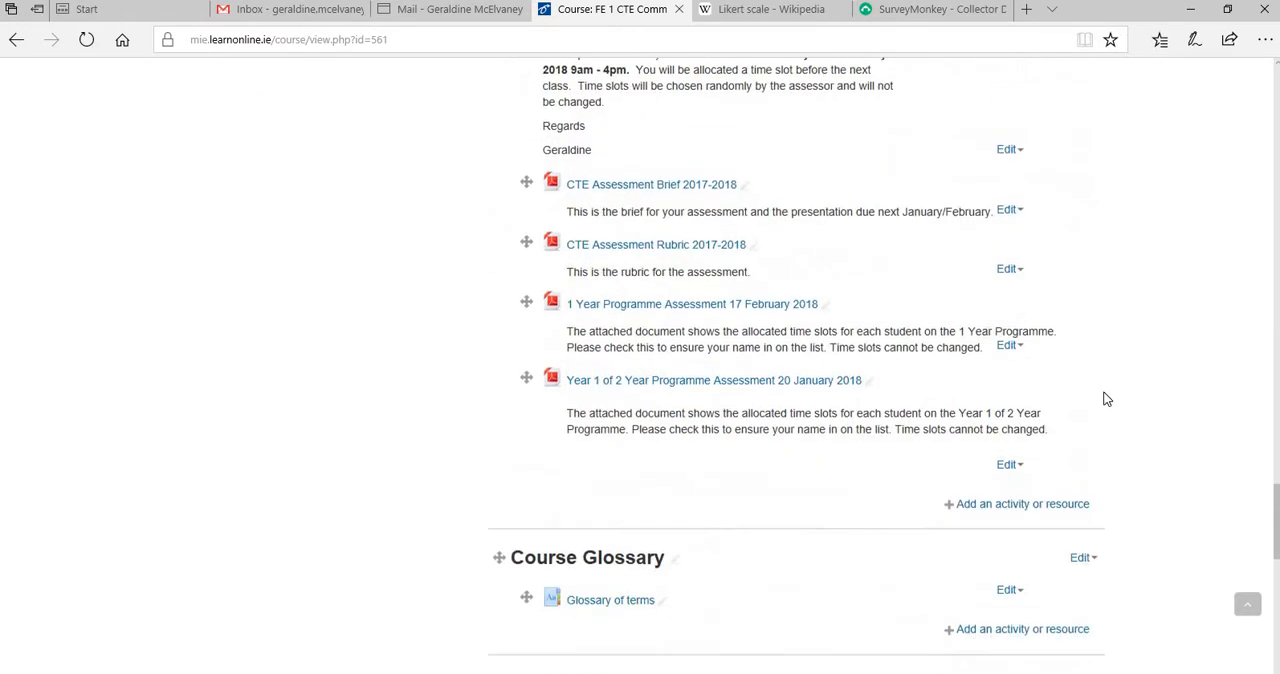
pyautogui.click(1000, 507)
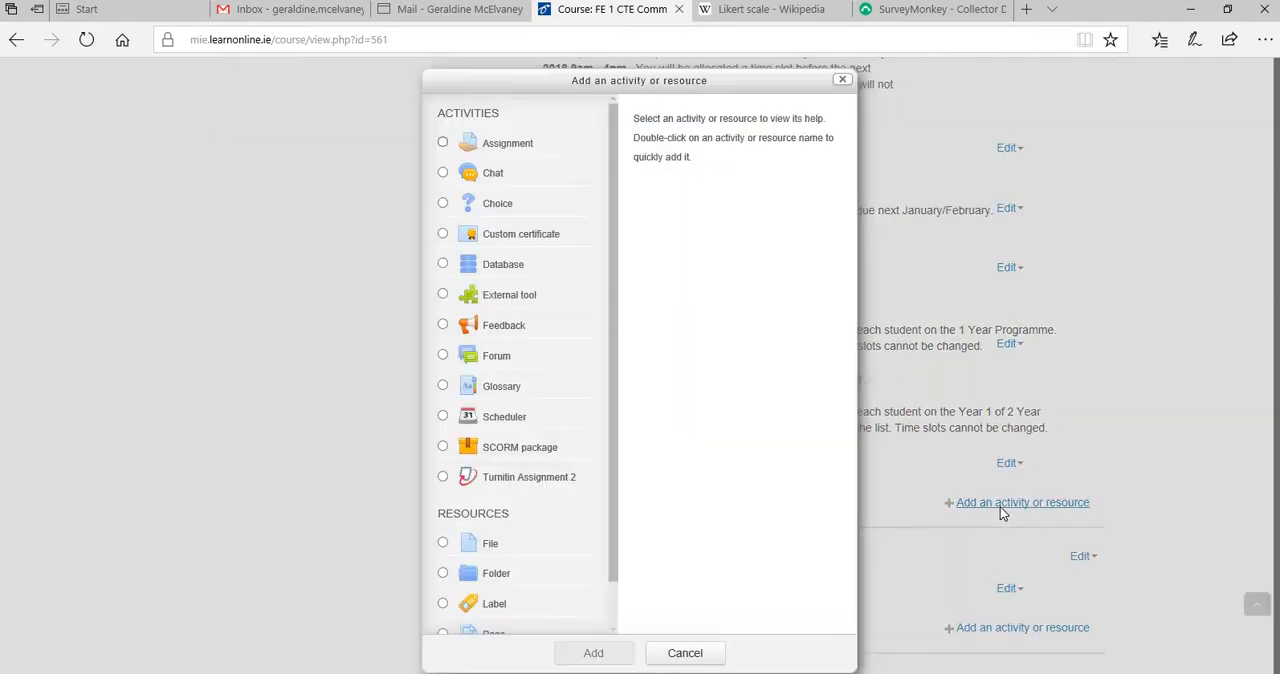
pyautogui.scroll(-1, 614, 607)
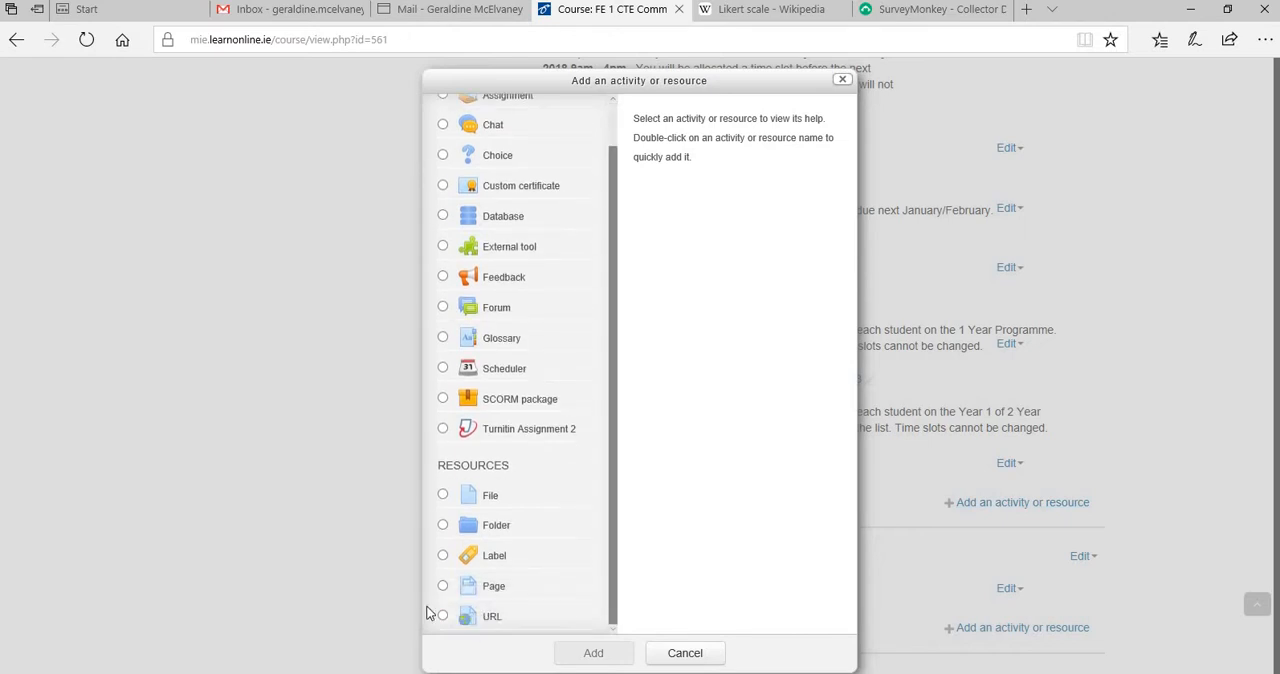
pyautogui.click(462, 617)
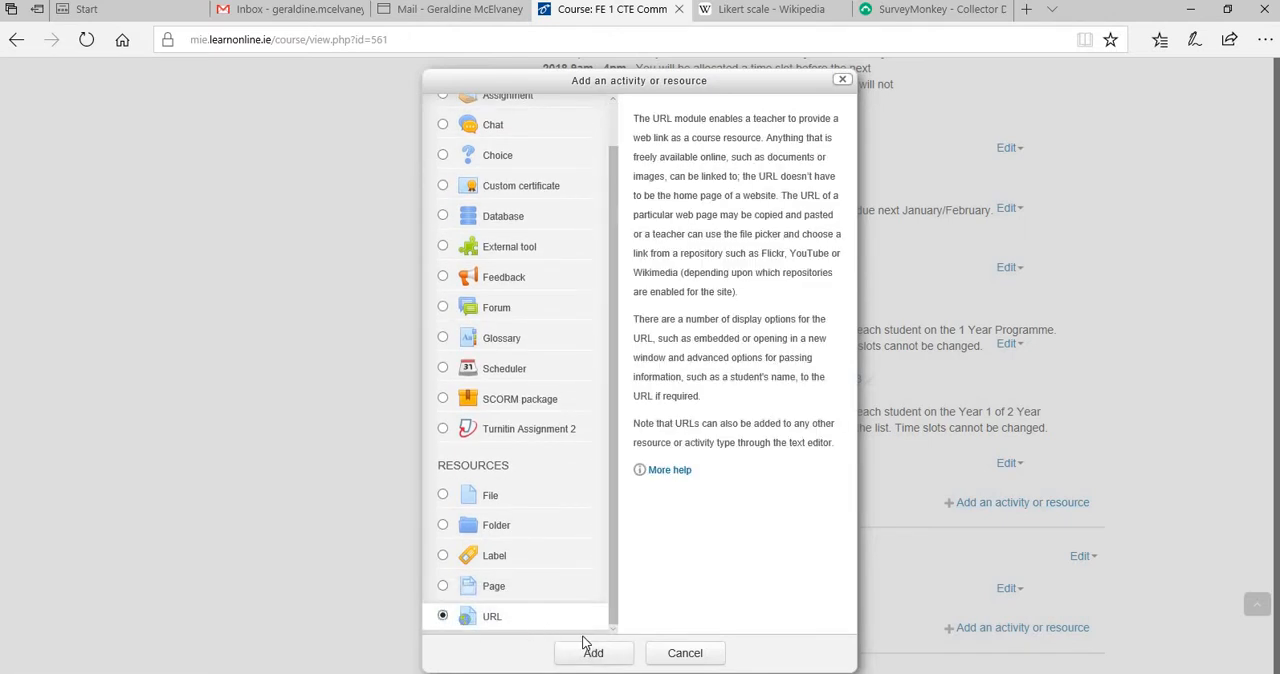
pyautogui.click(593, 658)
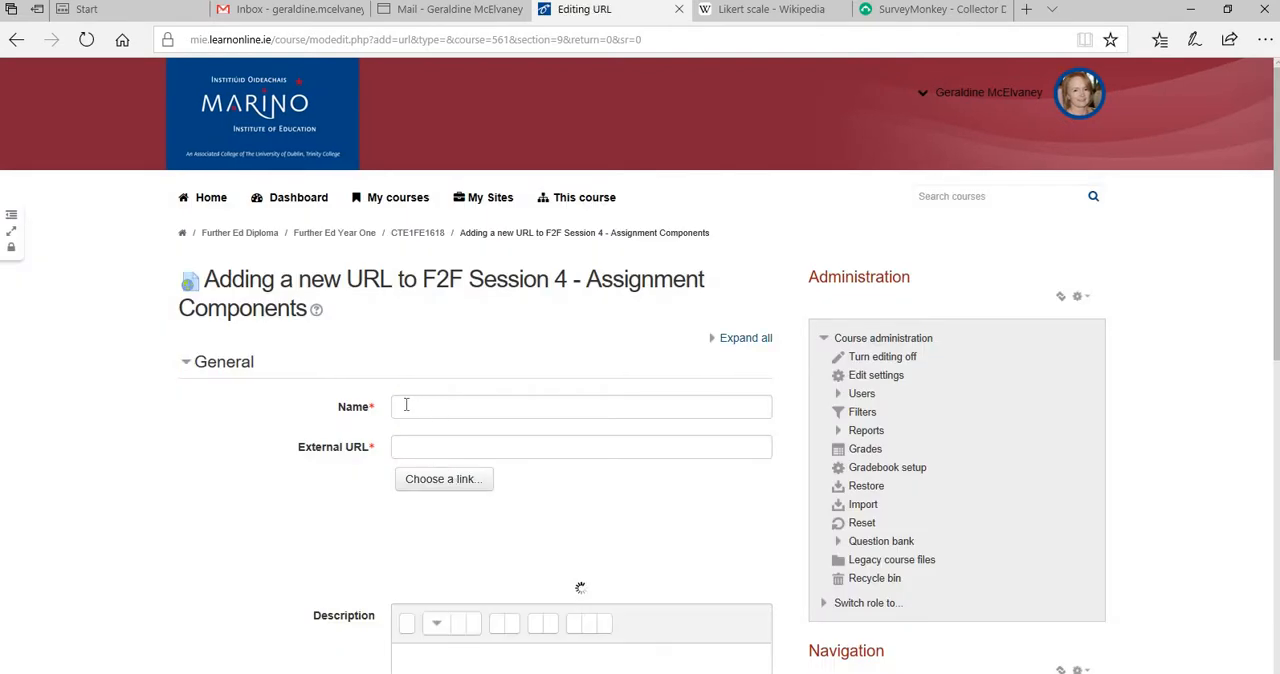
# Name the URL resource "Feedback Survey", paste the survey link as its external URL, display it in a pop-up and save back to the course
pyautogui.click(412, 406)
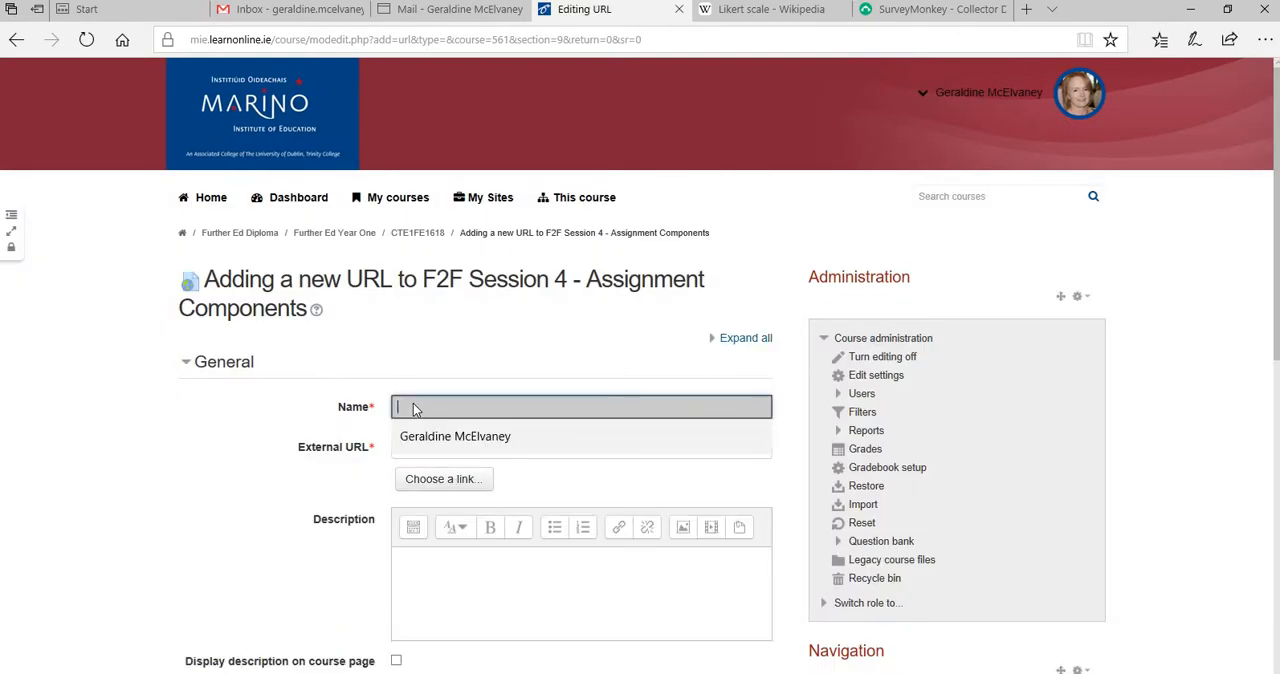
pyautogui.write('Feedback Survey')
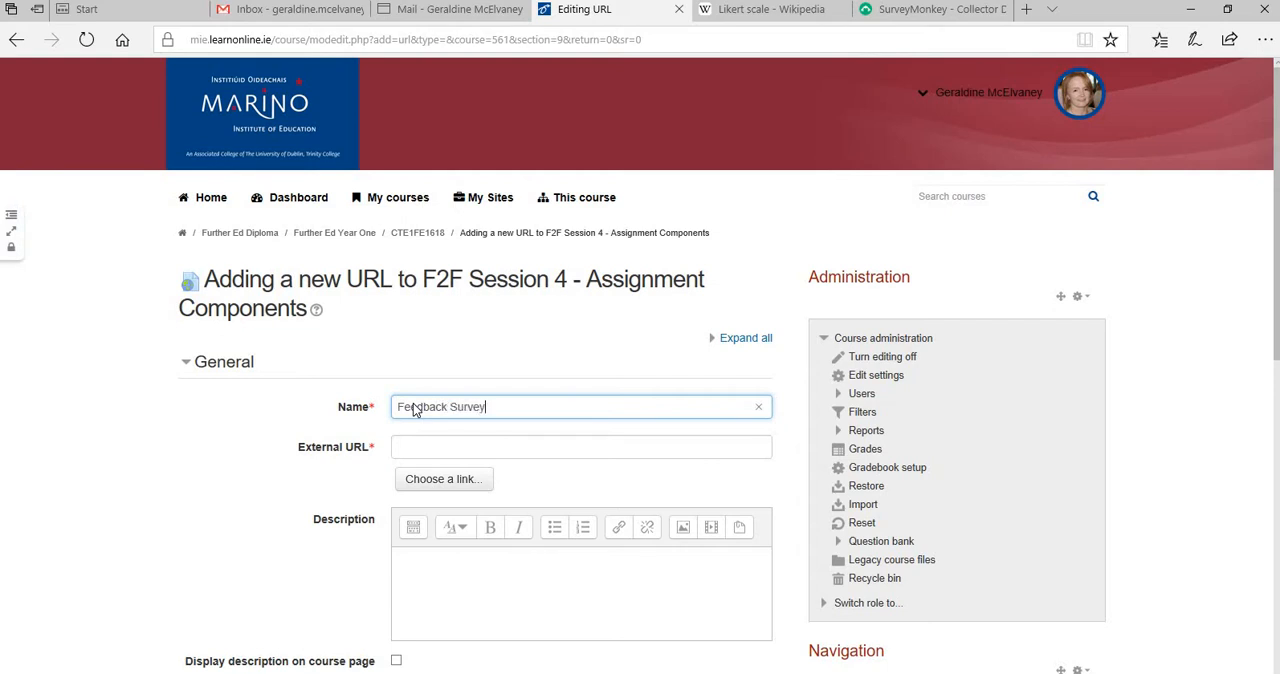
pyautogui.click(436, 447)
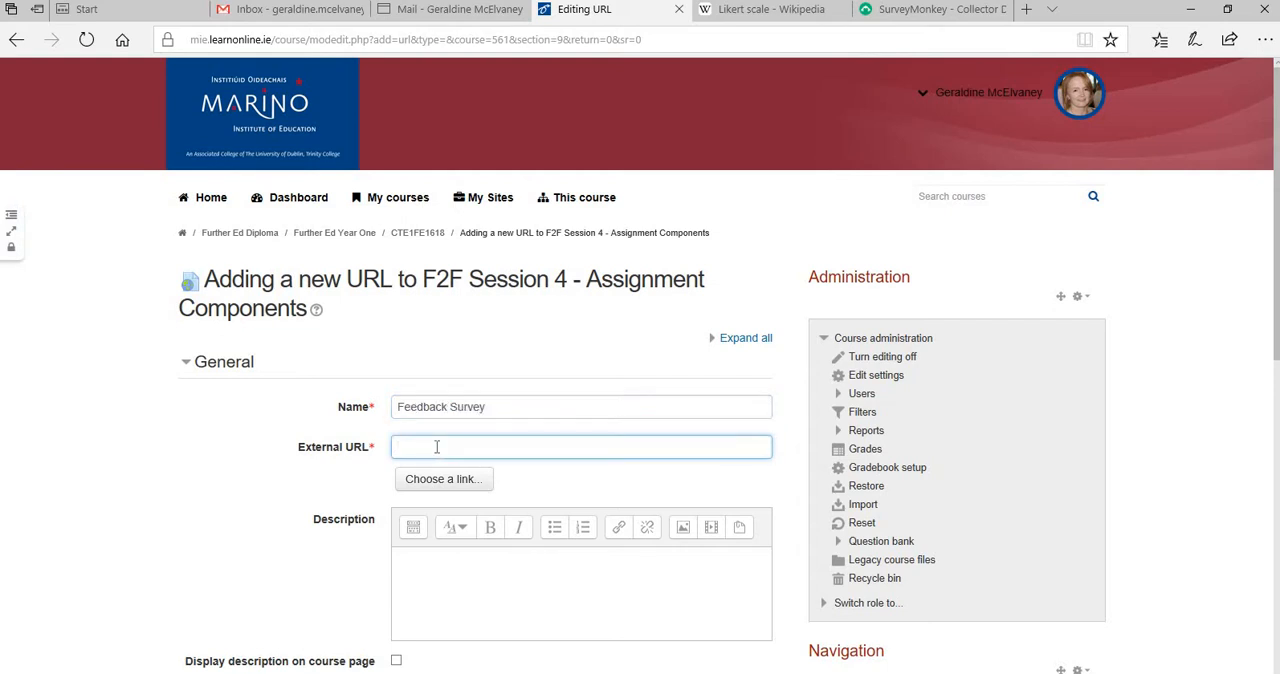
pyautogui.write('https://www.surveymonkey.com/r/8VFRXQ')
pyautogui.scroll(-5, 486, 497)
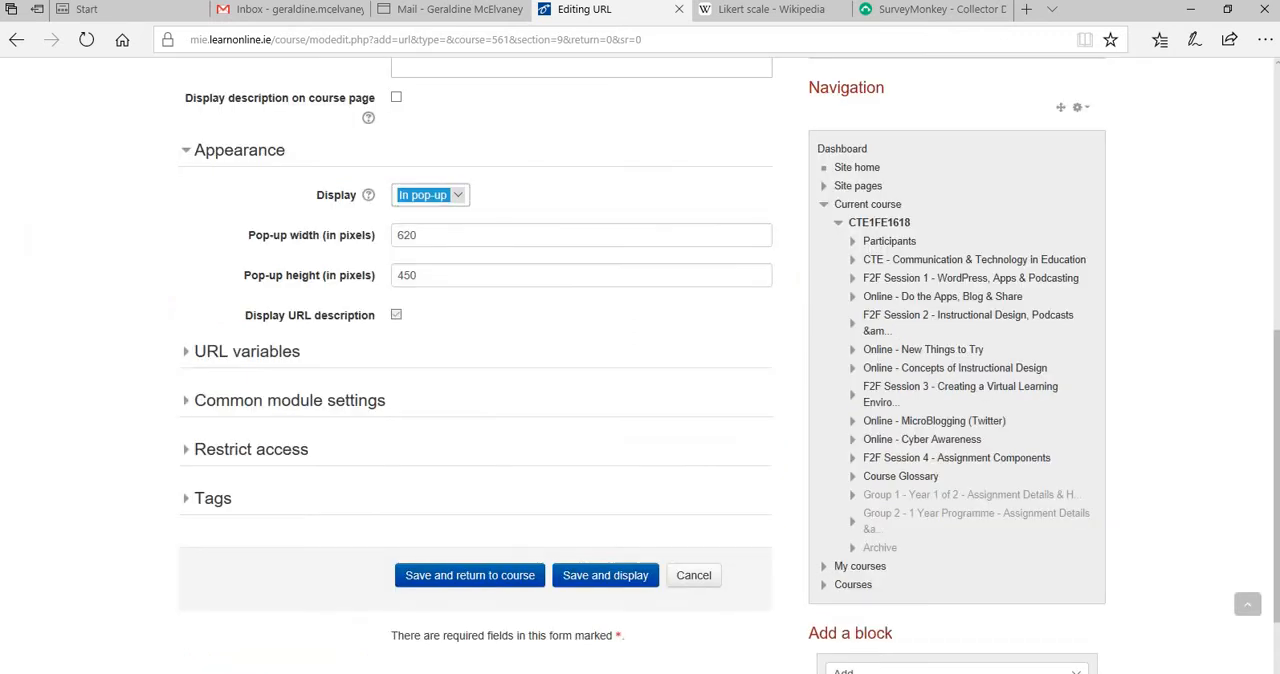
pyautogui.click(462, 584)
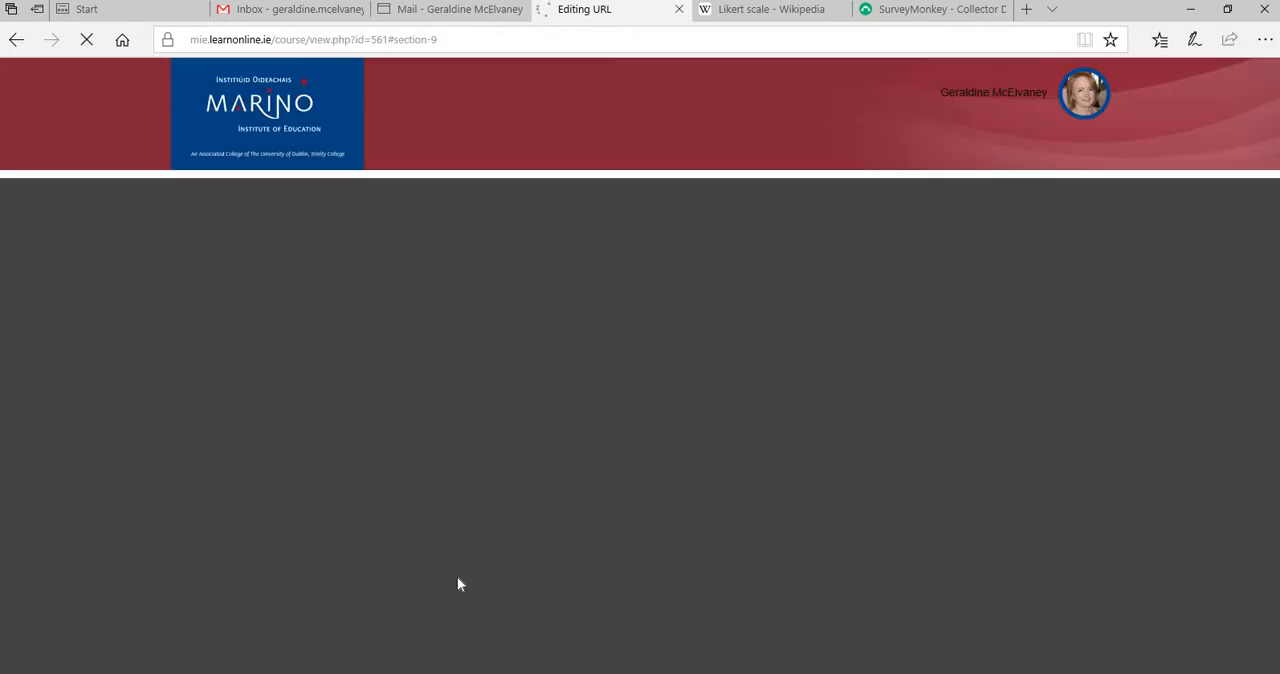
# Test the Feedback Survey link in the course by answering question 1 with 7 and question 2 with Very dissatisfied, closing the survey without submitting
pyautogui.scroll(-4, 893, 548)
pyautogui.scroll(-1, 882, 548)
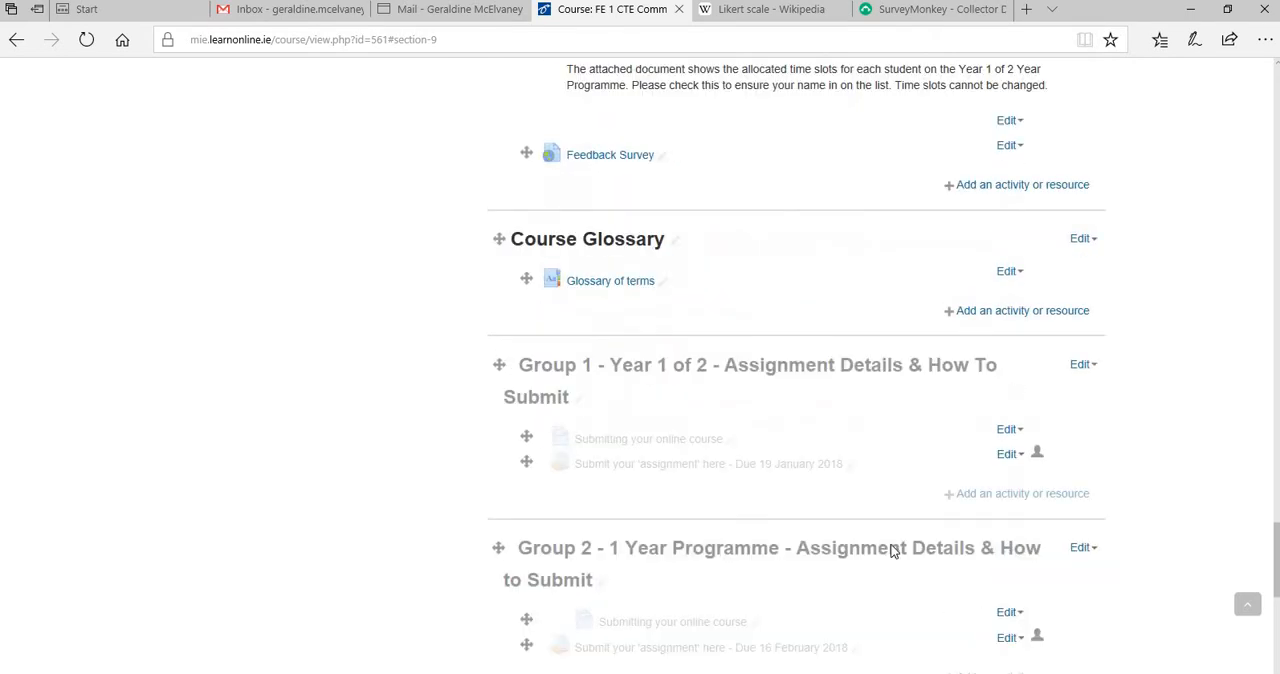
pyautogui.scroll(2, 871, 546)
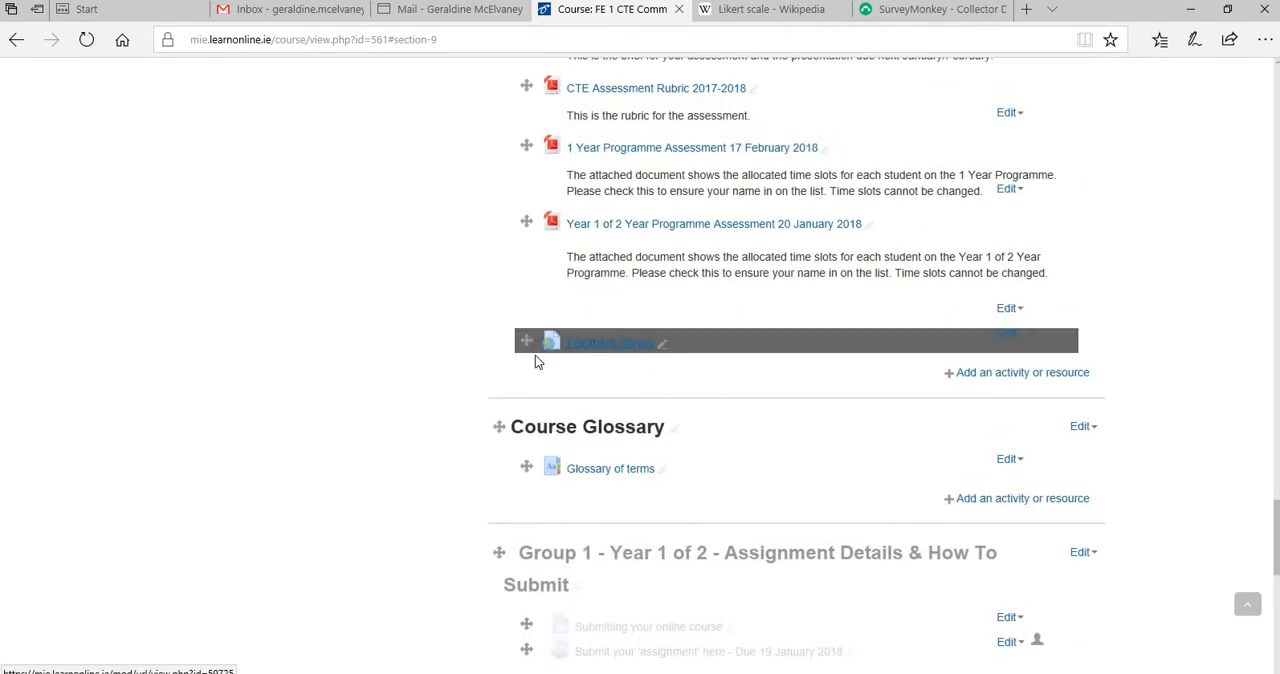
pyautogui.click(595, 346)
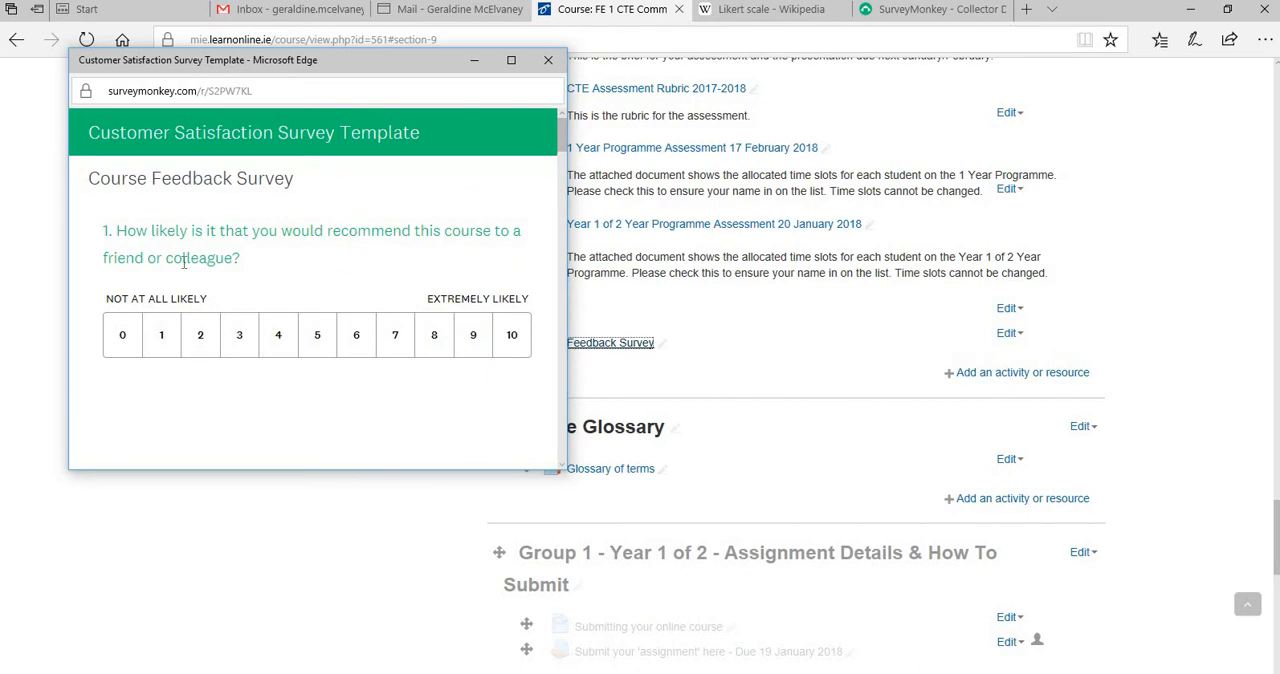
pyautogui.click(394, 338)
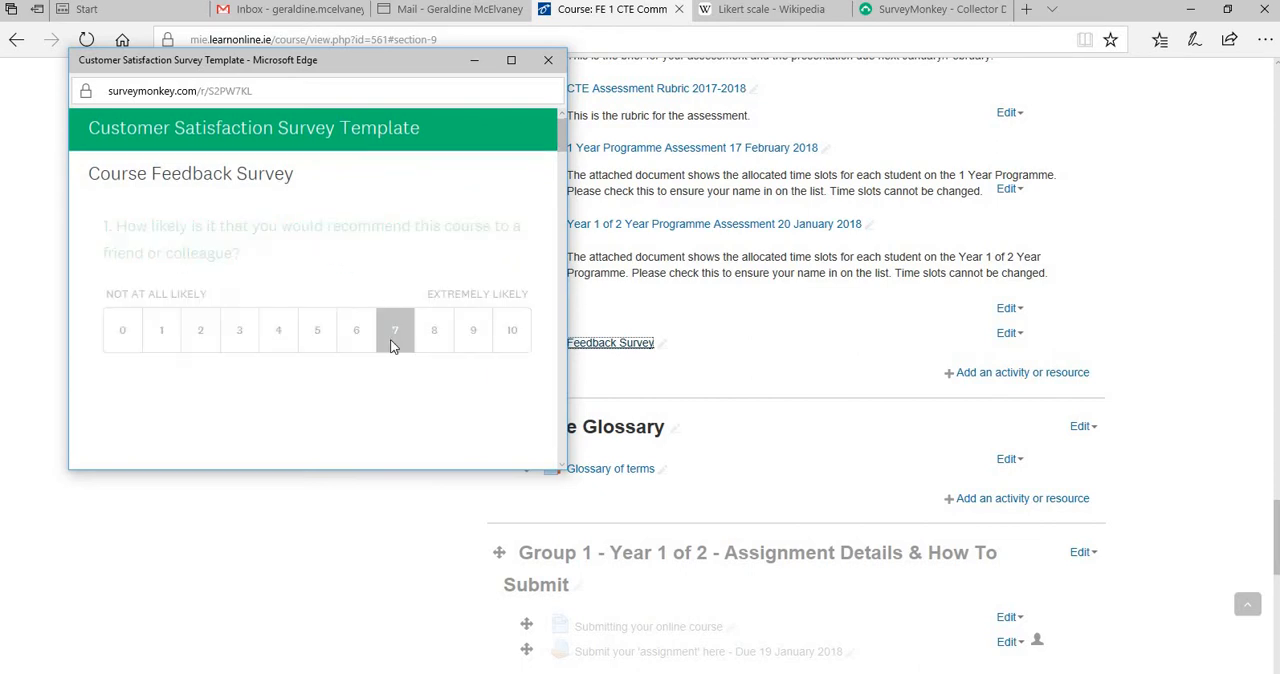
pyautogui.click(326, 313)
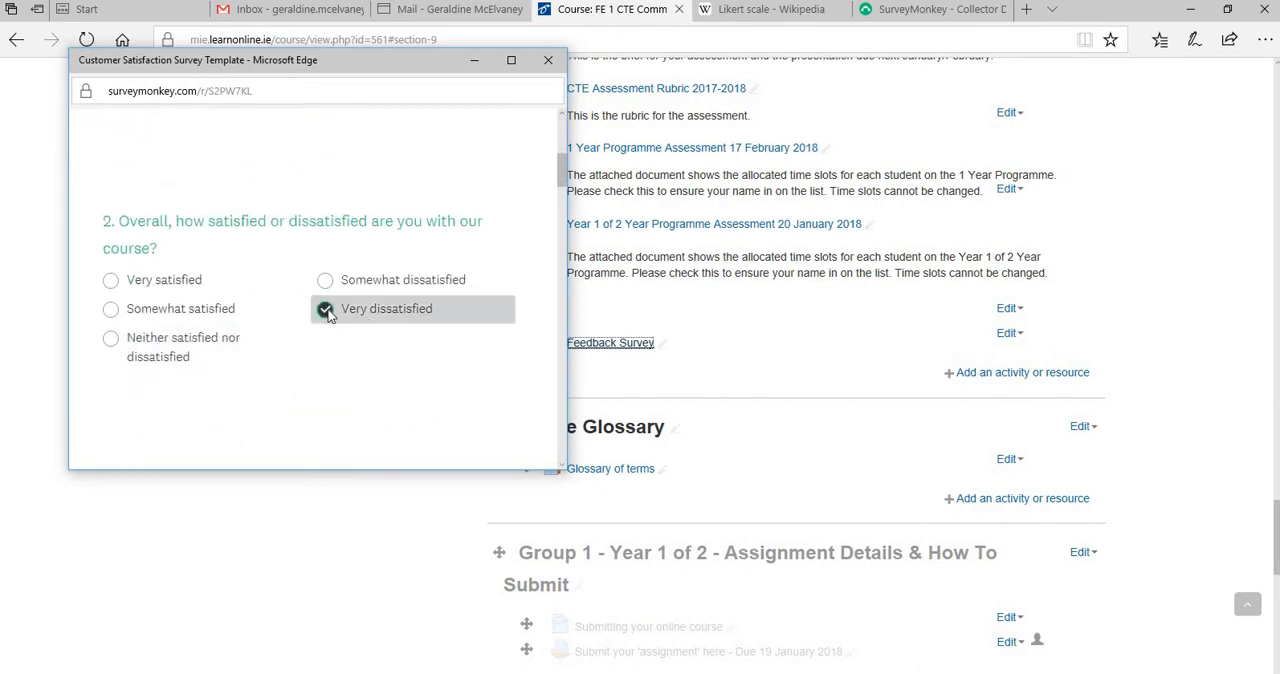
pyautogui.click(547, 63)
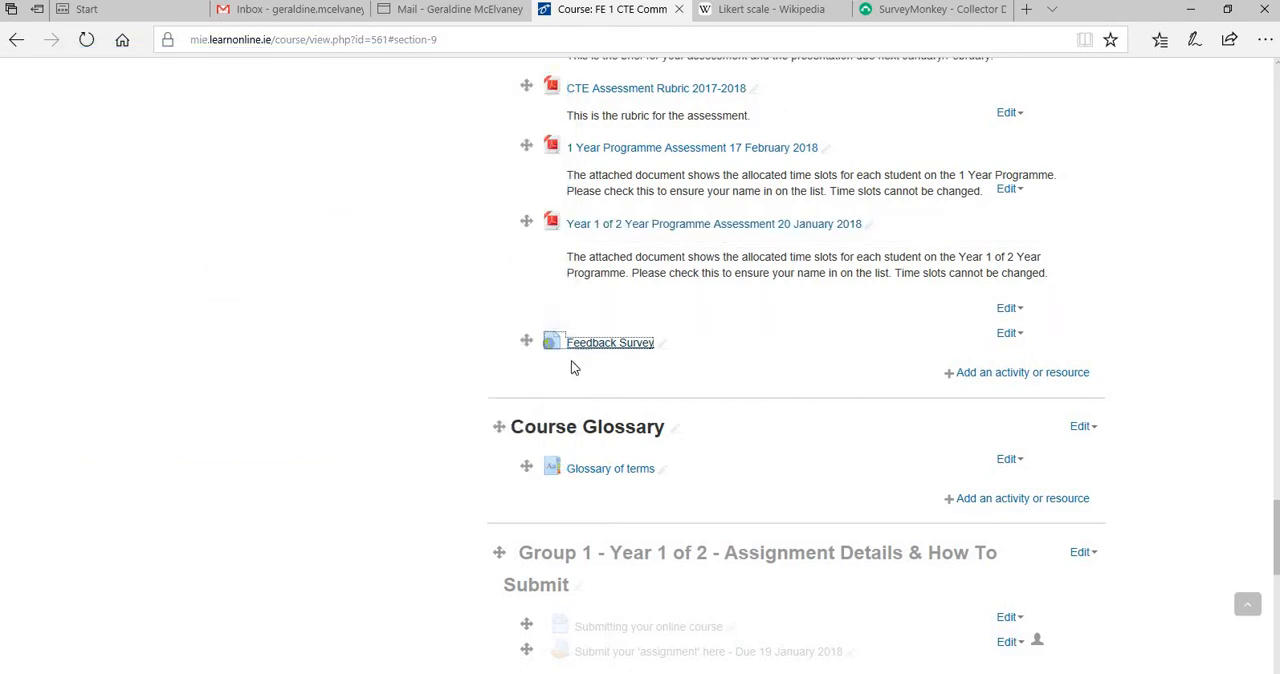
# Switch back to the survey's Web Link 1 collector page in SurveyMonkey
pyautogui.click(916, 10)
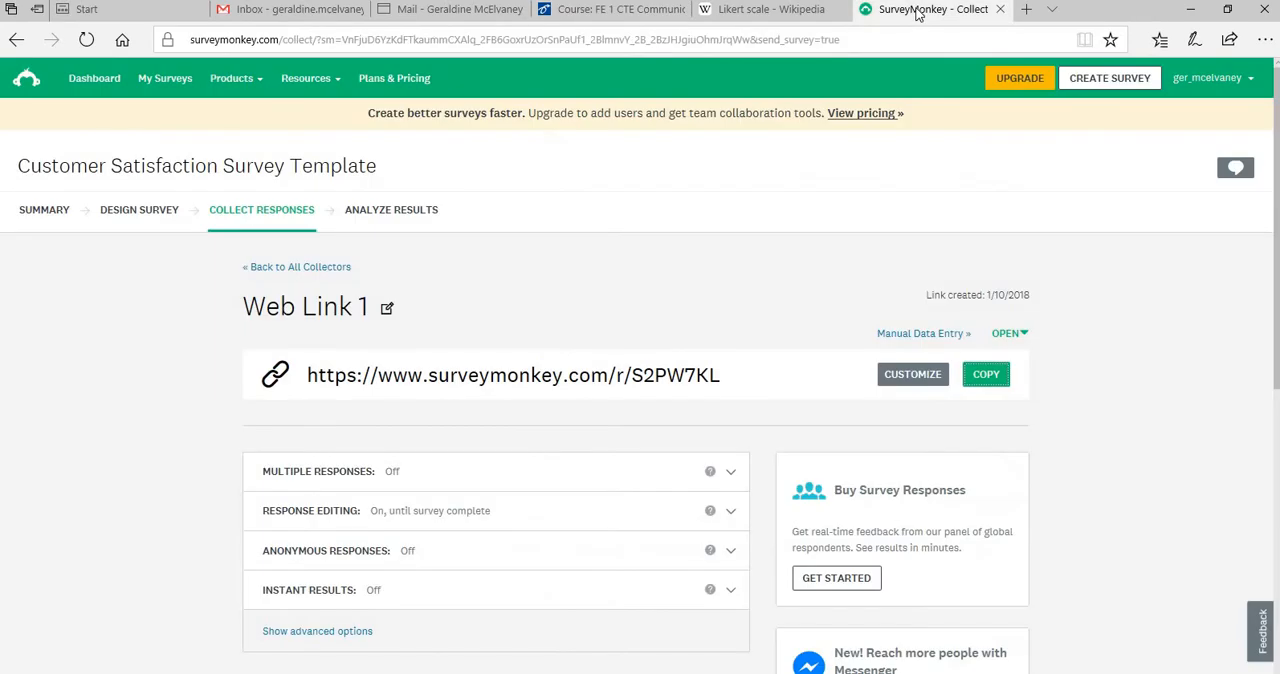